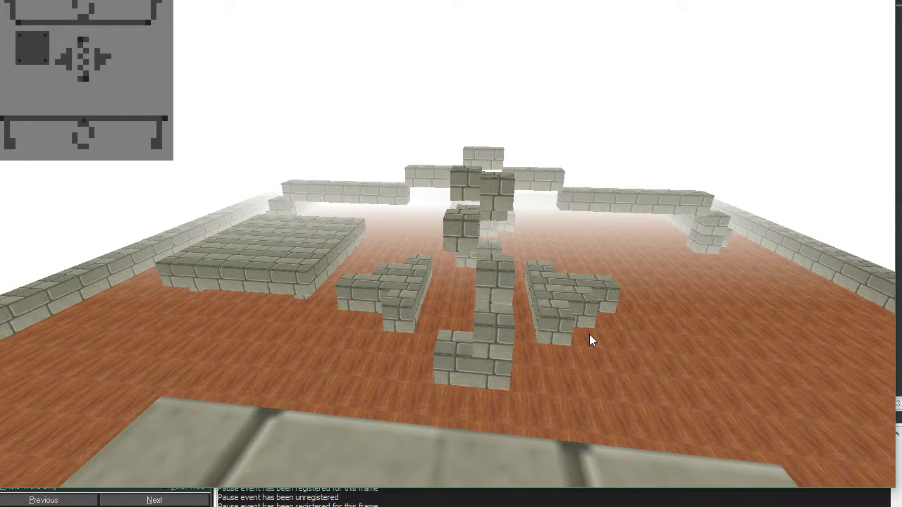
Stop the game and delete the old max_spd, fov and height lines from obj_player's Create code
key("Escape")
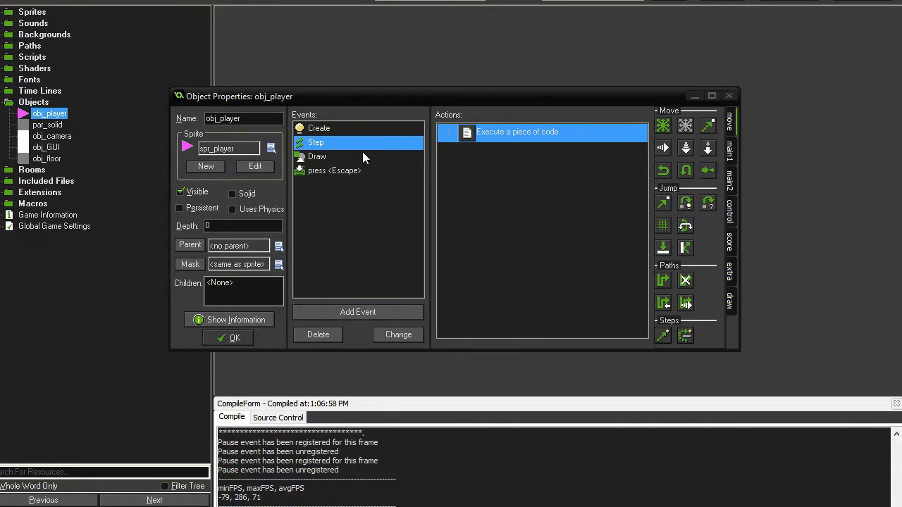
left_click(334, 131)
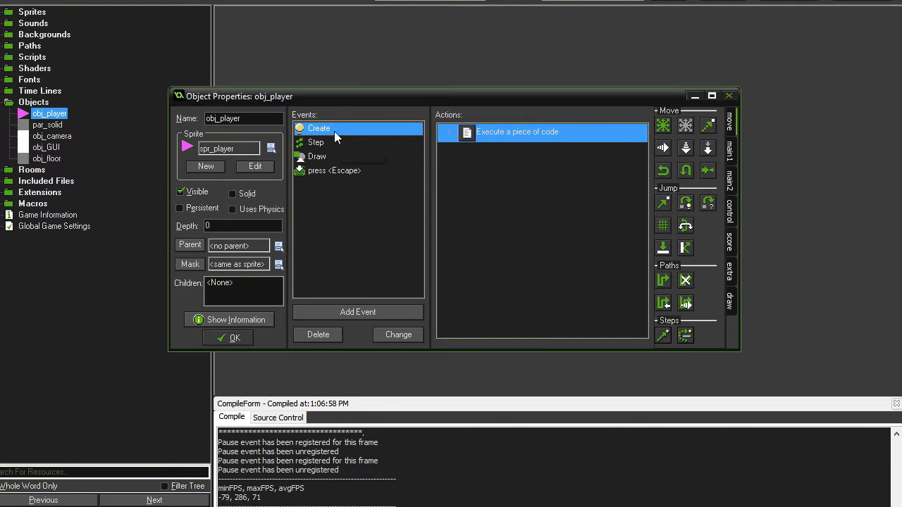
double_click(494, 131)
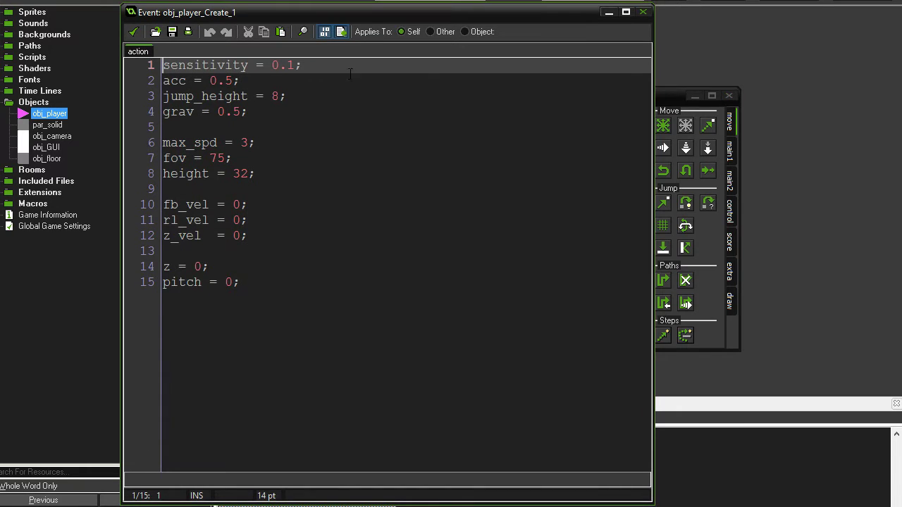
left_click_drag(256, 173, 102, 141)
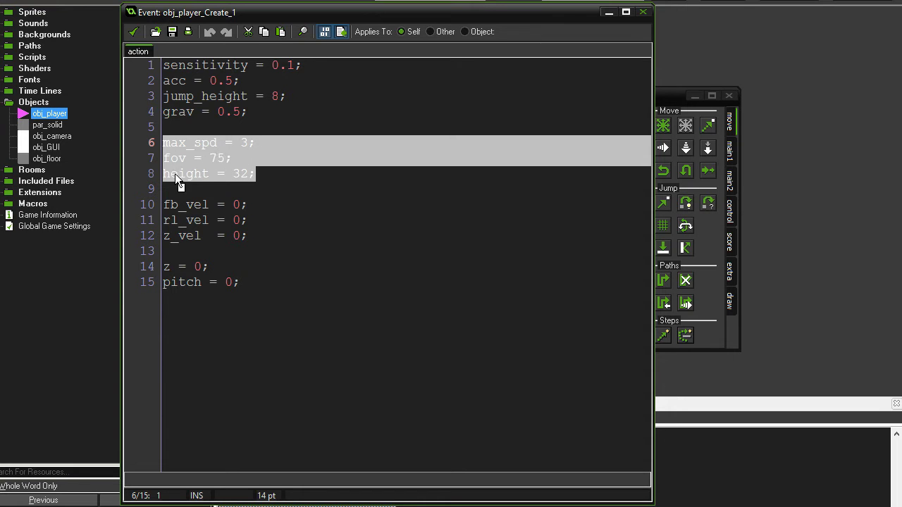
key("BackSpace")
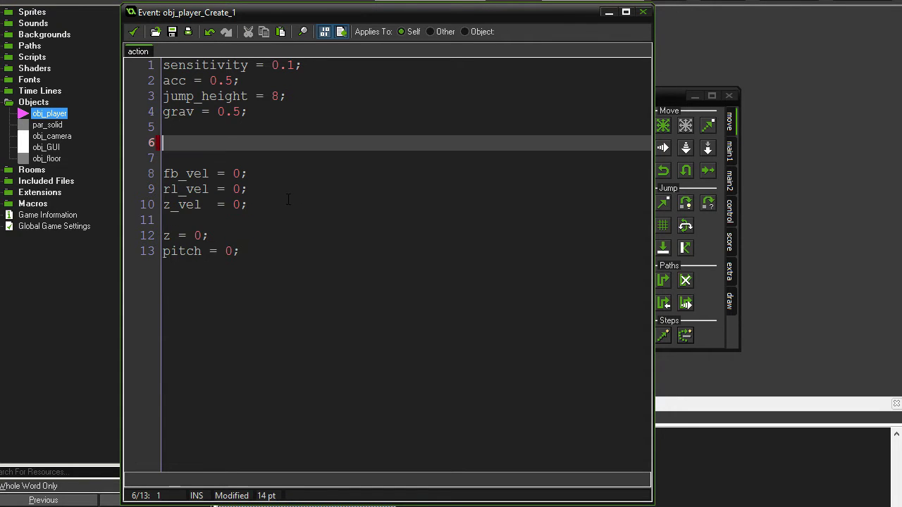
key("BackSpace")
key("BackSpace")
Add run, walk and crouch speed, FOV and height variables, with max_spd, fov and height set to the walk values
left_click(267, 229)
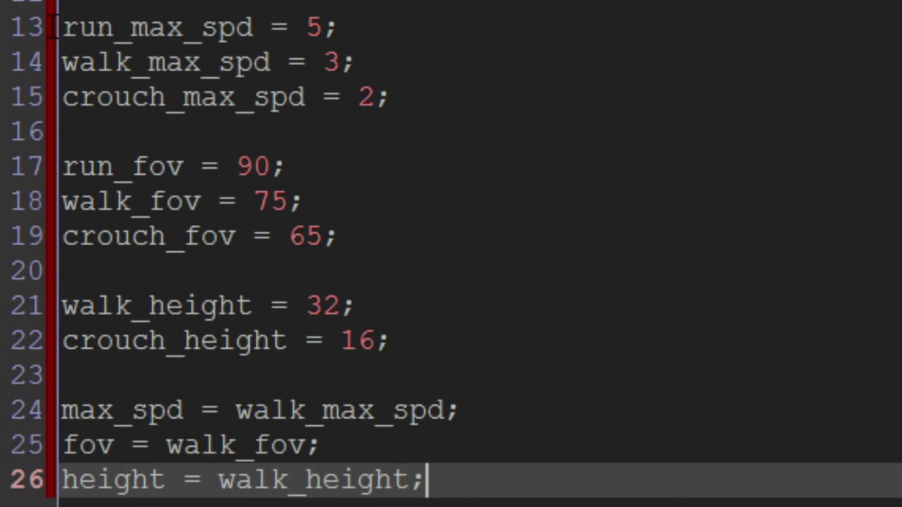
left_click(73, 28)
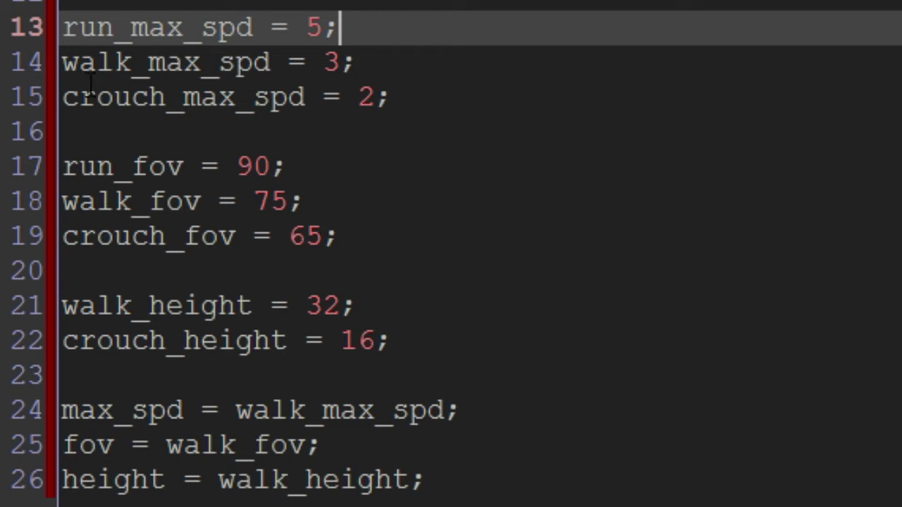
mouse_move(62, 62)
left_mouse_down()
mouse_move(433, 85)
mouse_move(457, 52)
left_mouse_up()
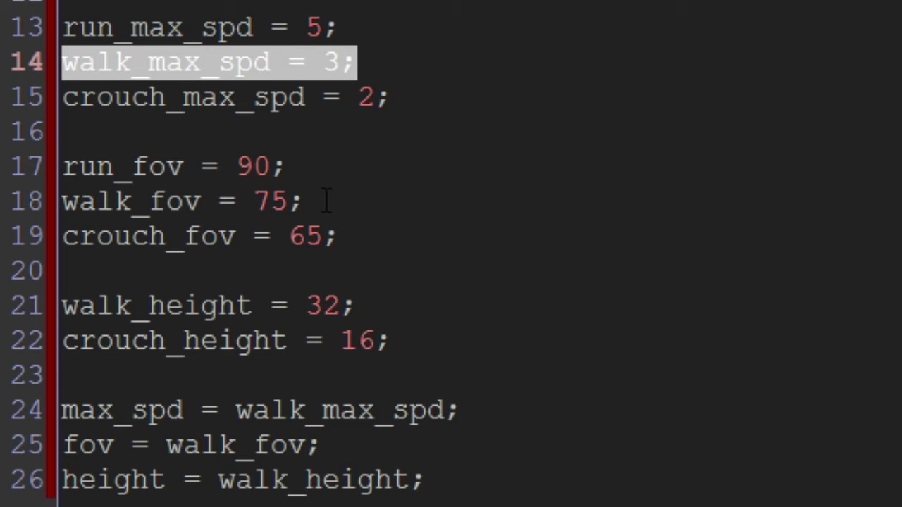
left_click_drag(448, 338, 30, 20)
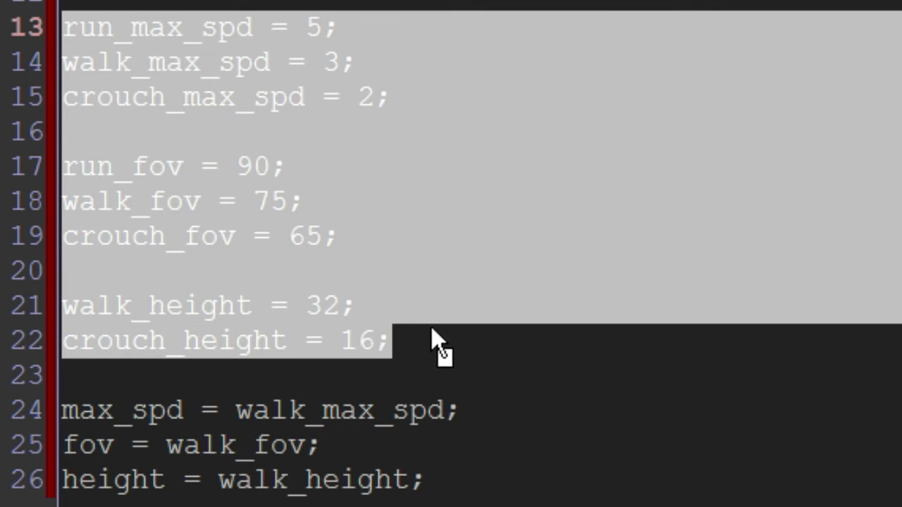
left_click(413, 331)
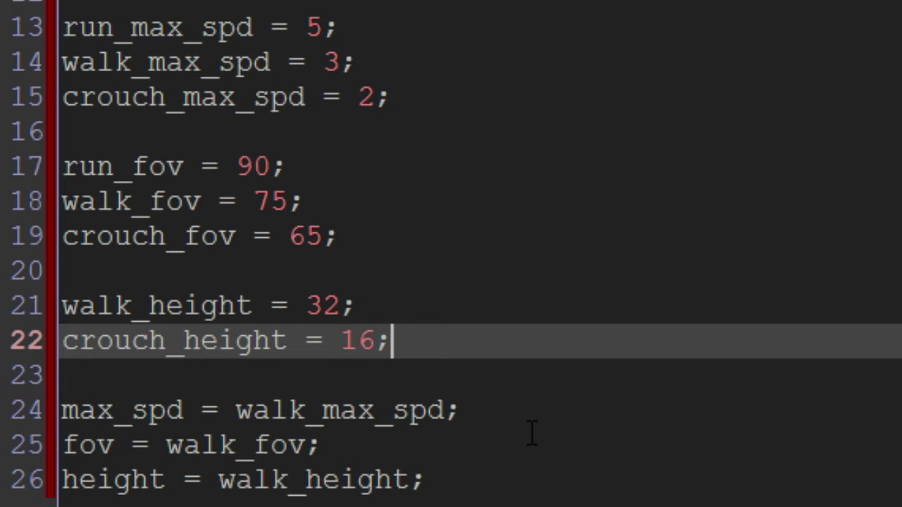
mouse_move(475, 485)
left_mouse_down()
mouse_move(62, 446)
mouse_move(62, 411)
left_mouse_up()
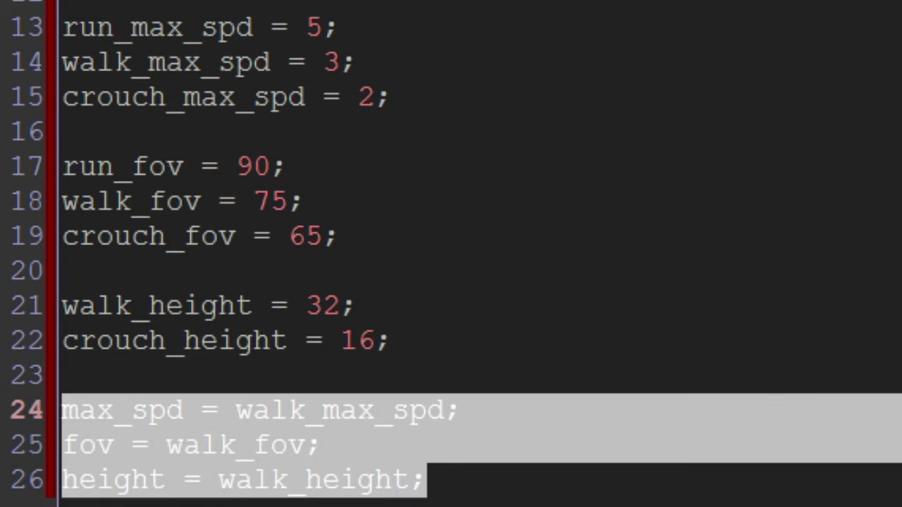
key("Right")
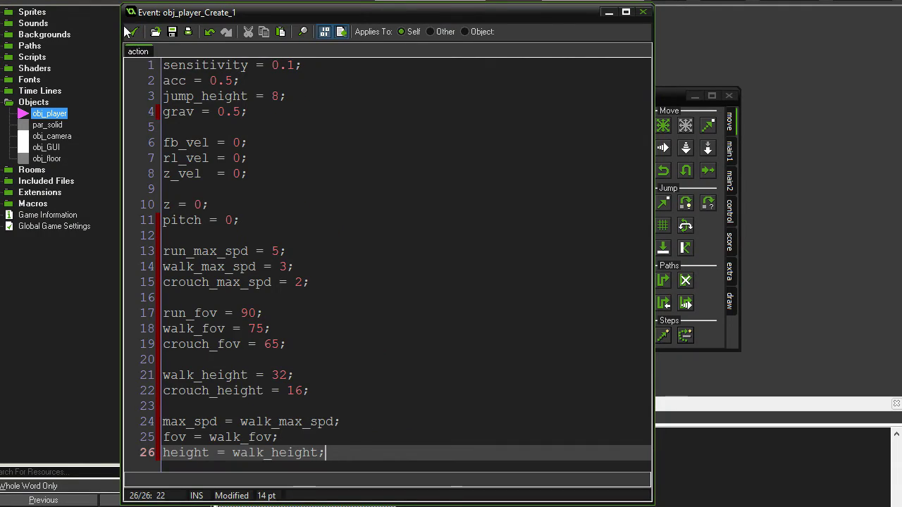
Close the Create code and open obj_player's Step event code
left_click(128, 29)
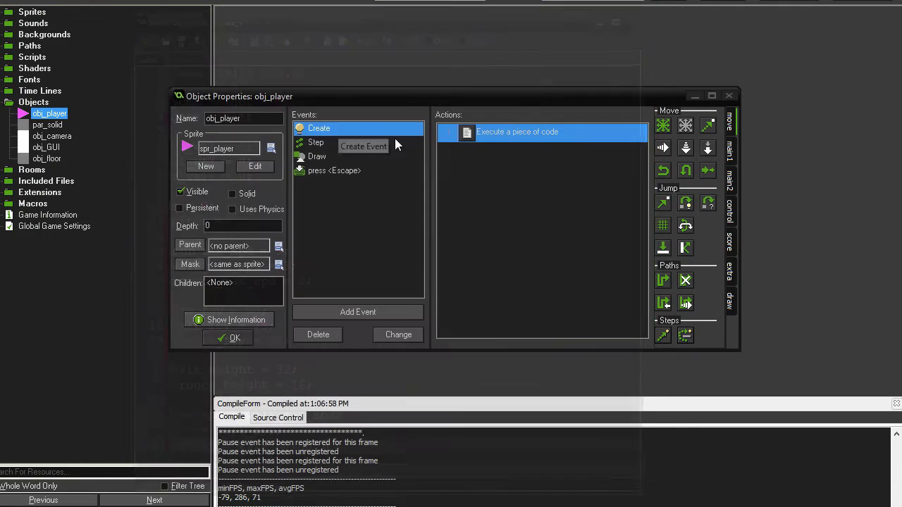
left_click(313, 141)
double_click(507, 130)
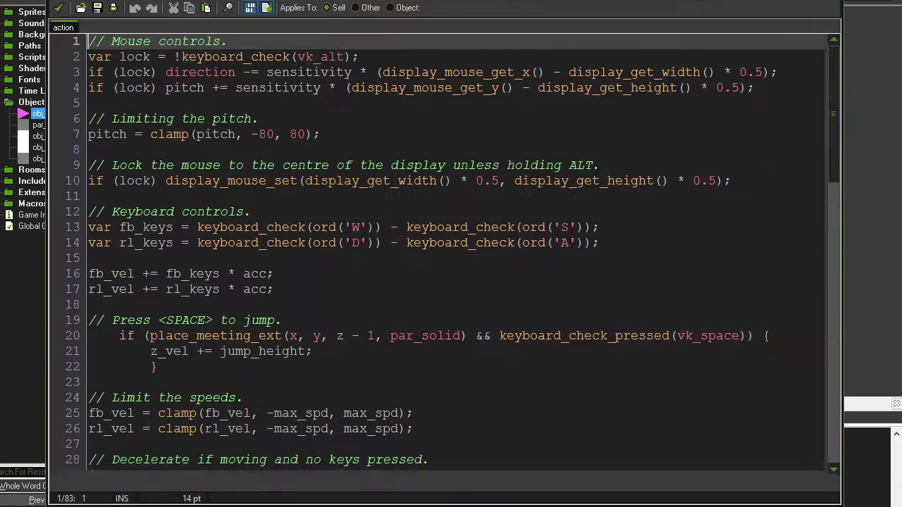
Add '// Press <SHIFT> to run.' and '// Press <CTRL> to crouch.' comments below the jump block
left_click(125, 357)
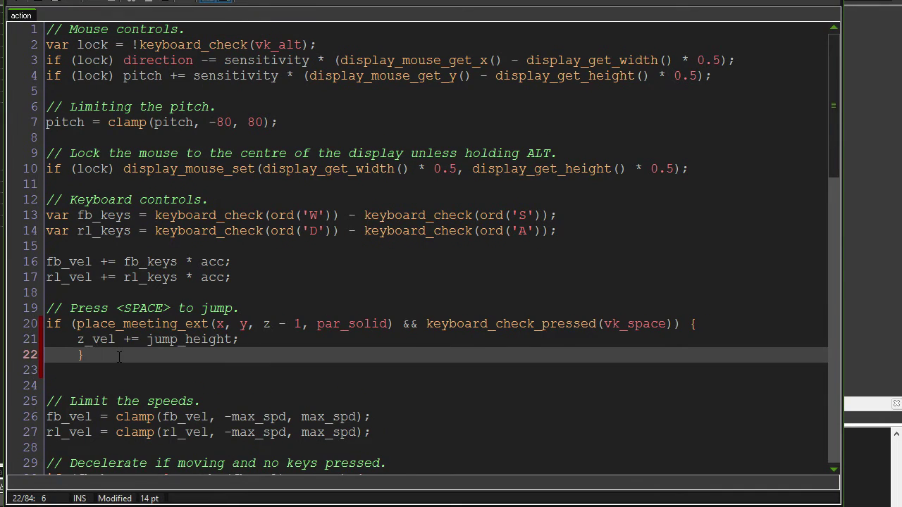
key("Return")
key("Return")
key("Return")
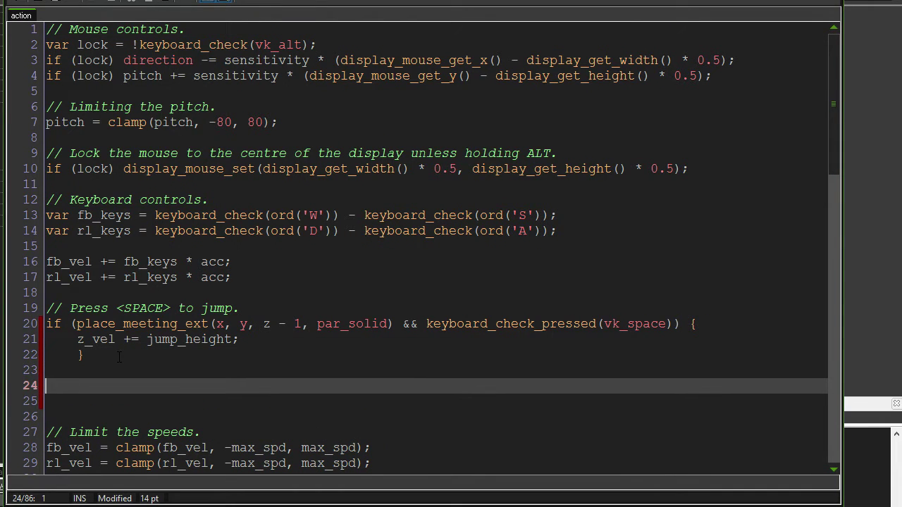
type("// Press <SHIFT> ti")
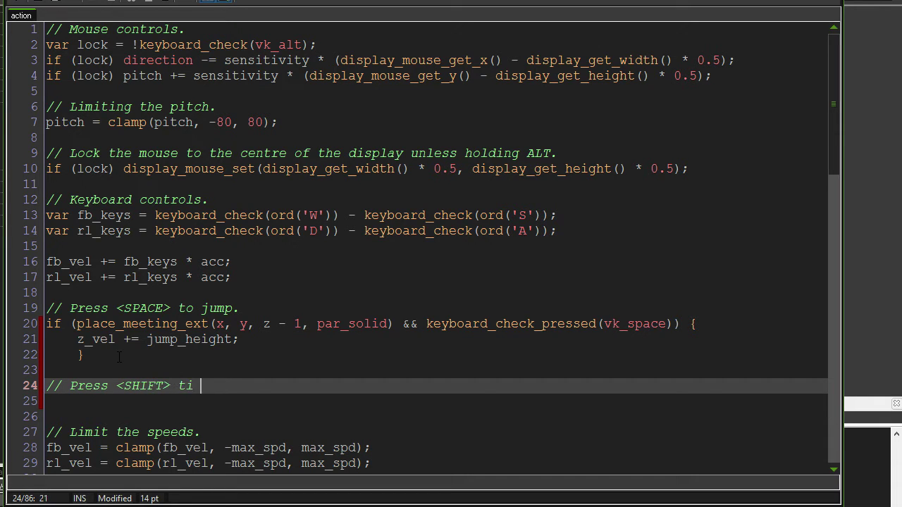
type("un.")
key("Return")
key("Return")
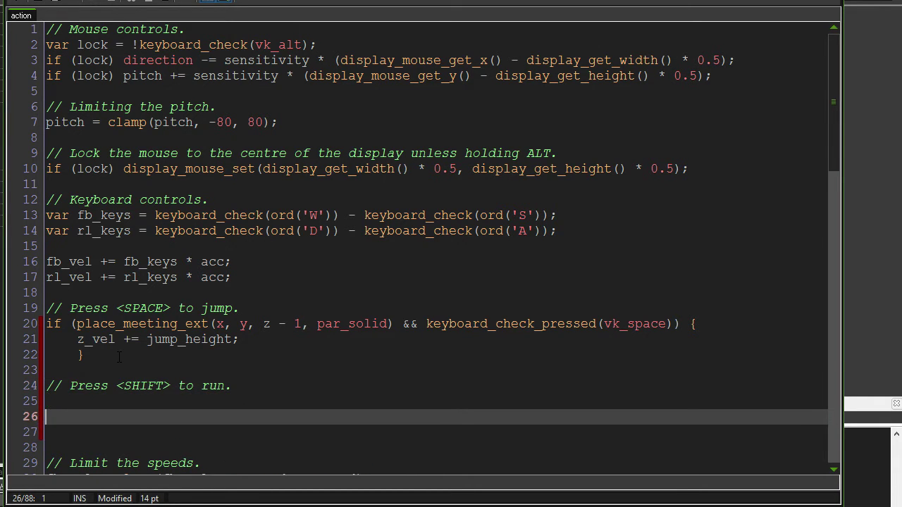
type("// Press <CTRL> to cr")
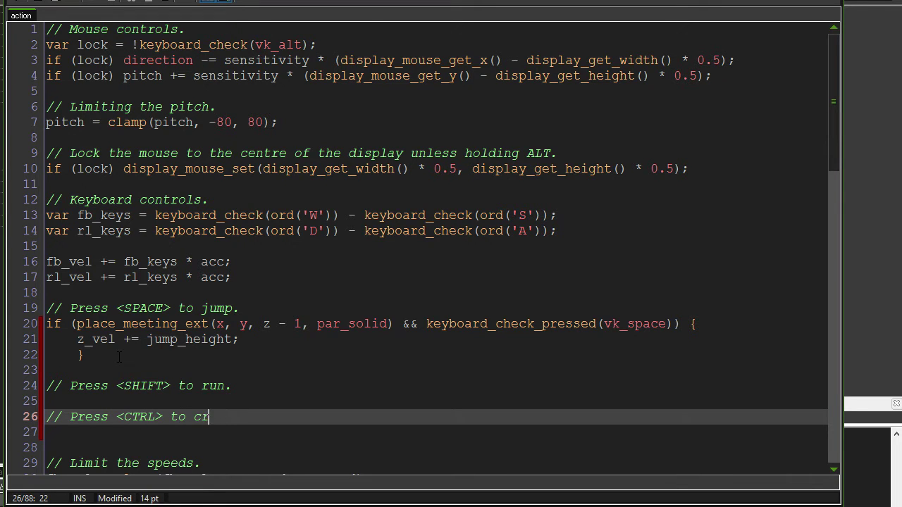
type("ouch.")
key("Home")
key("Return")
Under the SHIFT comment, add a keyboard_check(vk_shift) block setting max_spd = run_max_spd and incrementing fov below run_fov
scroll(119, 357, "down", 3)
left_click(64, 279)
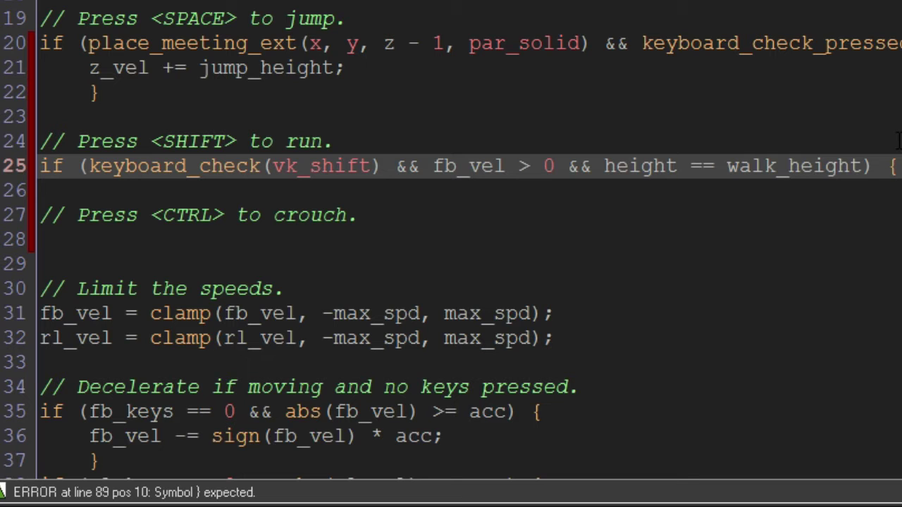
key("Return")
key("Return")
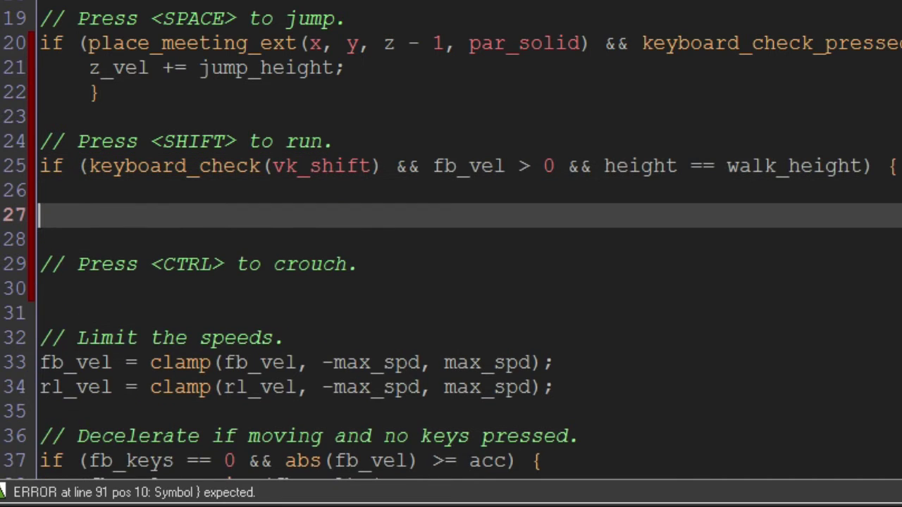
key("Tab")
type("}")
key("Up")
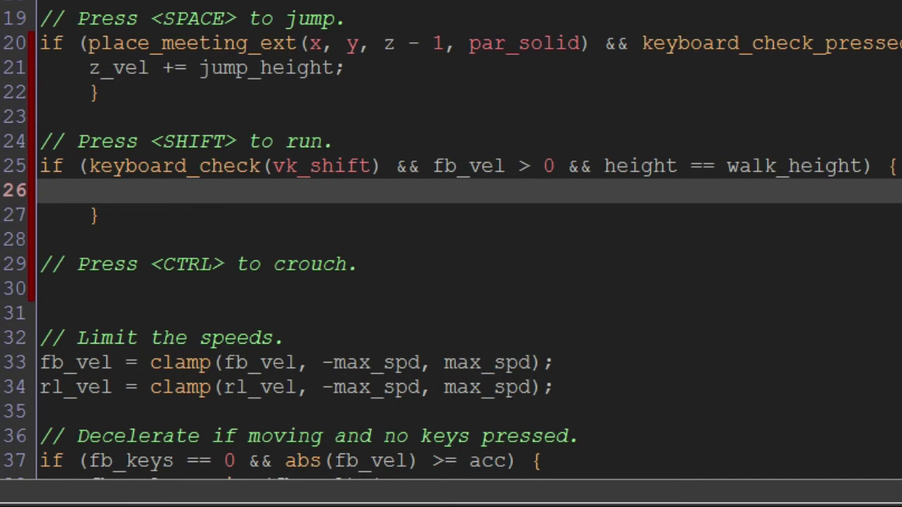
type("max_spd = run_max_spd; if (fov < run_fov) then fov ++;")
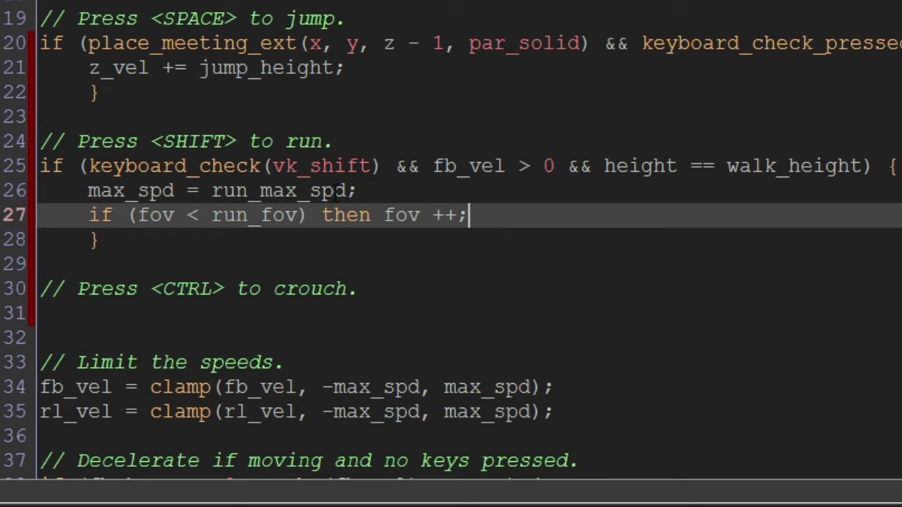
left_click_drag(86, 190, 173, 190)
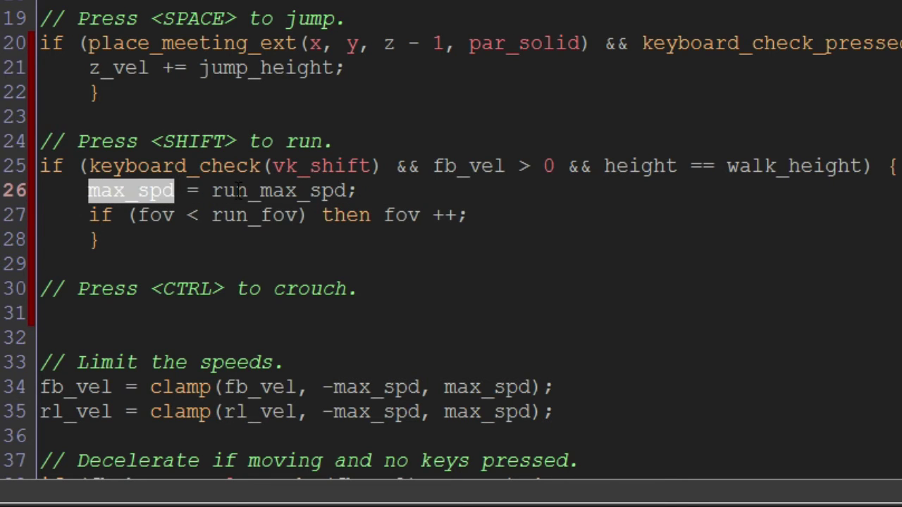
left_click(216, 191)
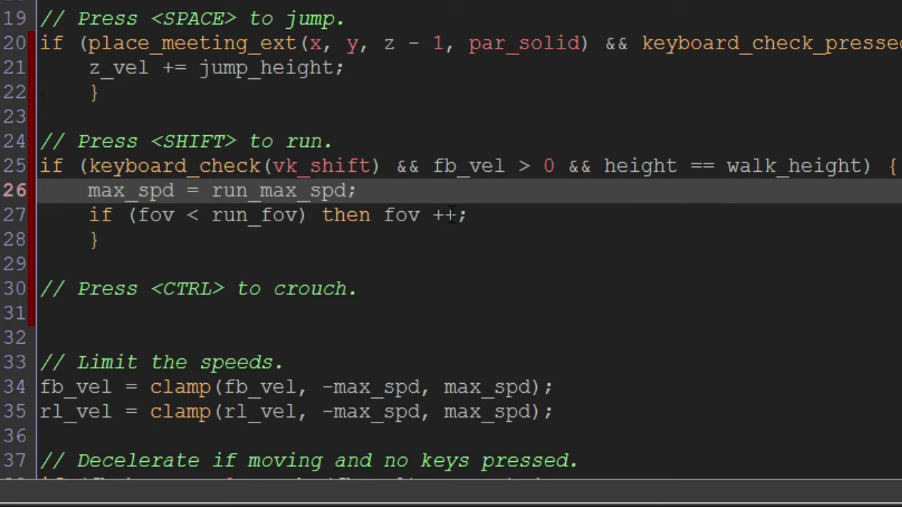
left_click_drag(213, 190, 407, 189)
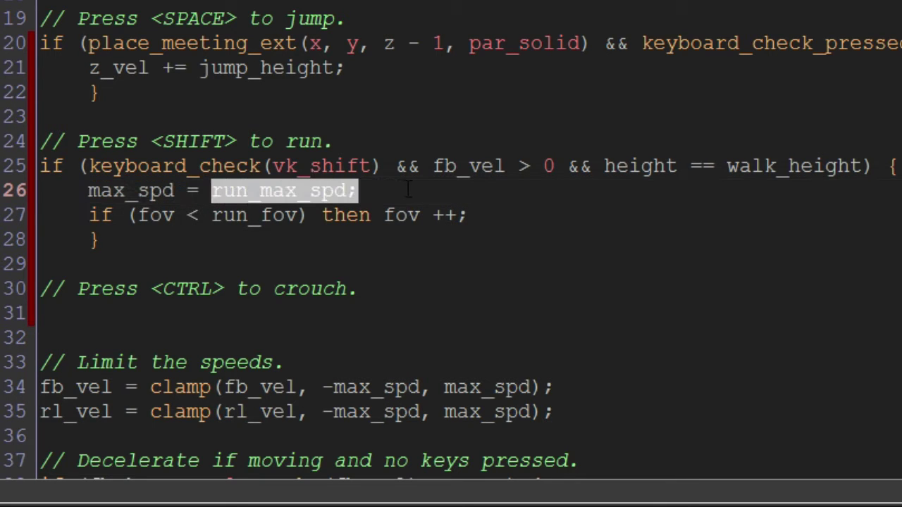
left_click(483, 213)
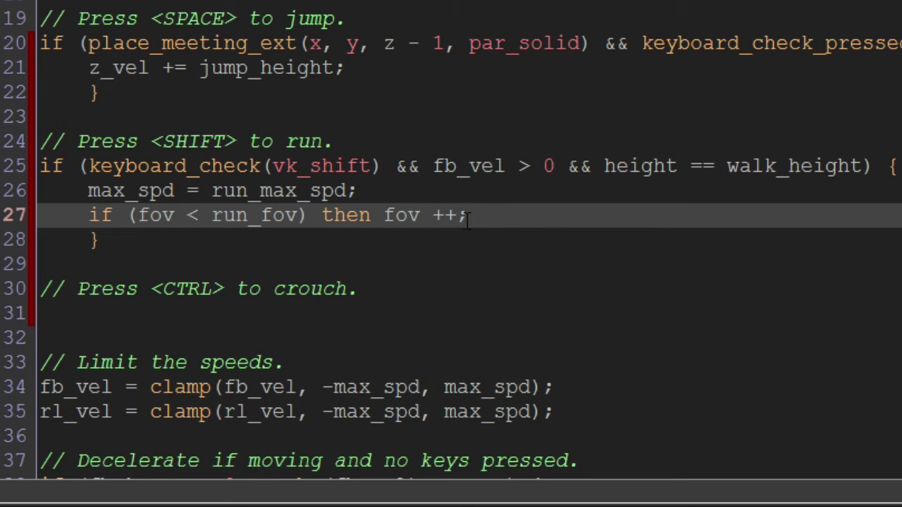
key("Left")
key("BackSpace")
type("= 0.5")
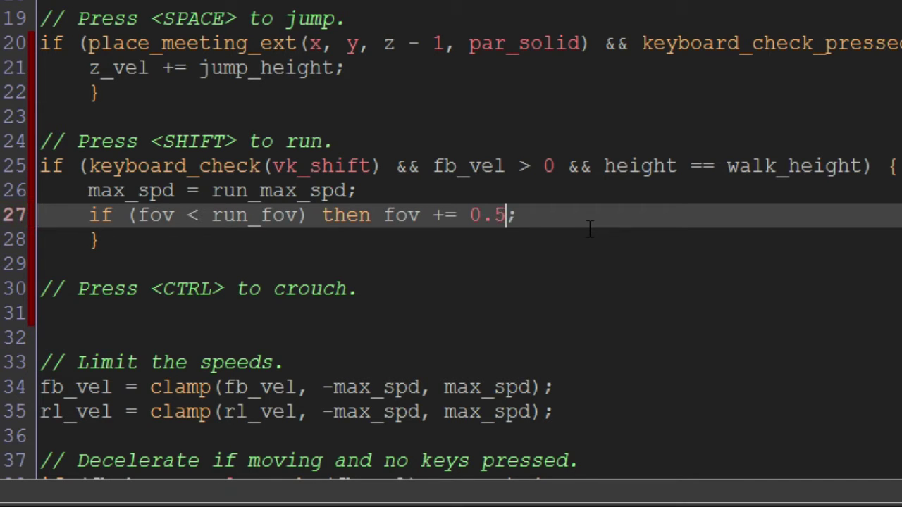
key("BackSpace")
key("BackSpace")
key("BackSpace")
type("1")
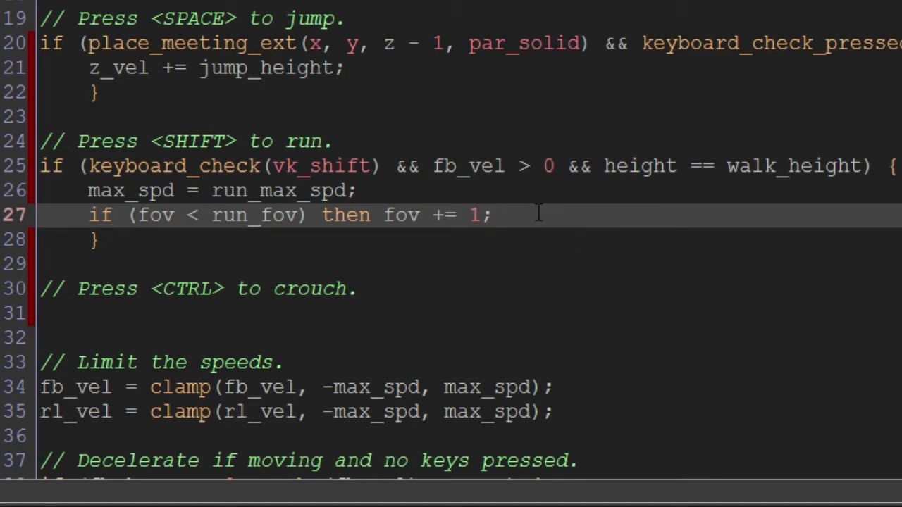
key("End")
key("shift+Home")
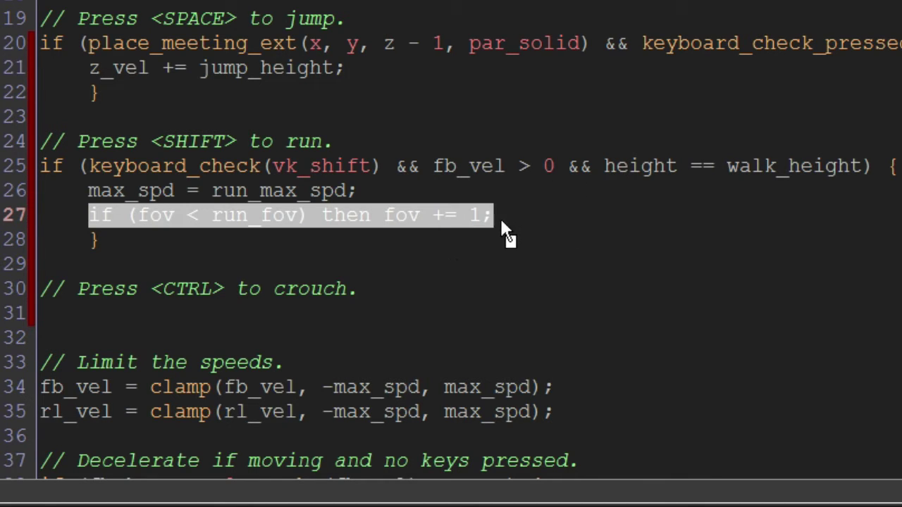
left_click(513, 215)
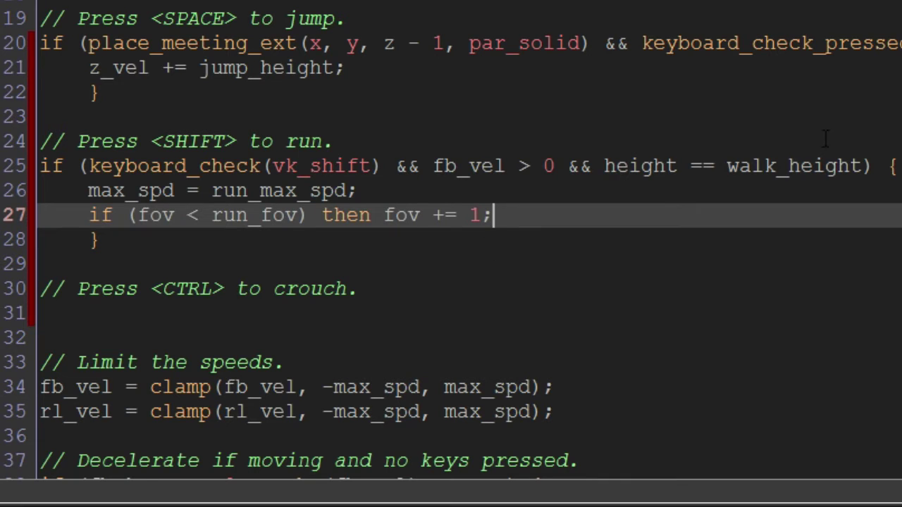
mouse_move(862, 167)
left_mouse_down()
mouse_move(102, 151)
mouse_move(93, 166)
left_mouse_up()
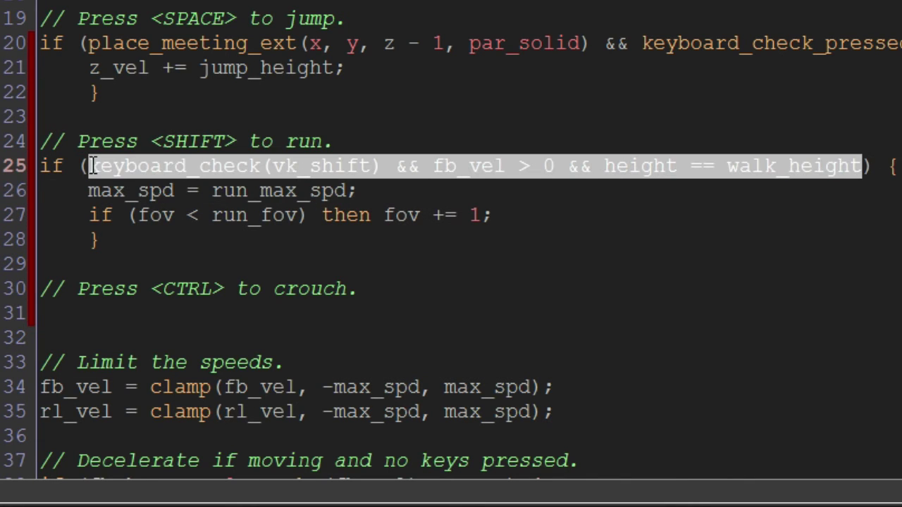
left_click(140, 214)
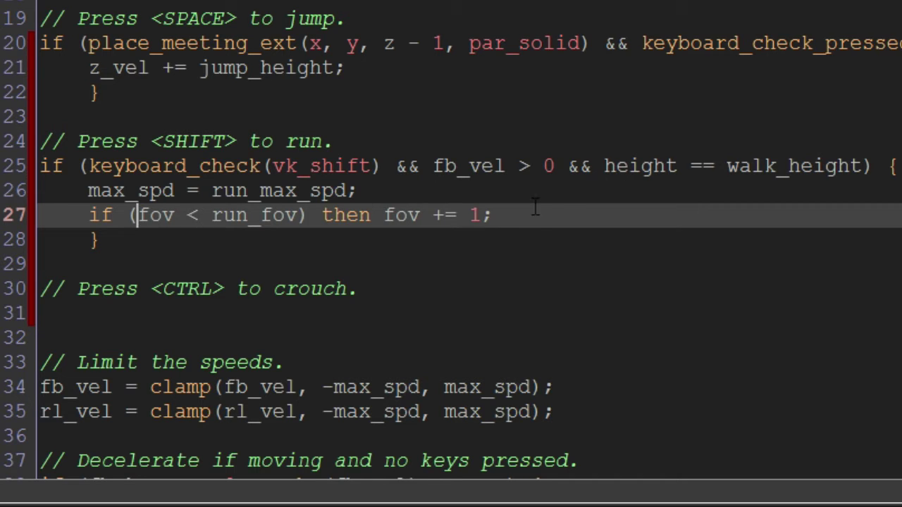
left_click_drag(88, 214, 394, 214)
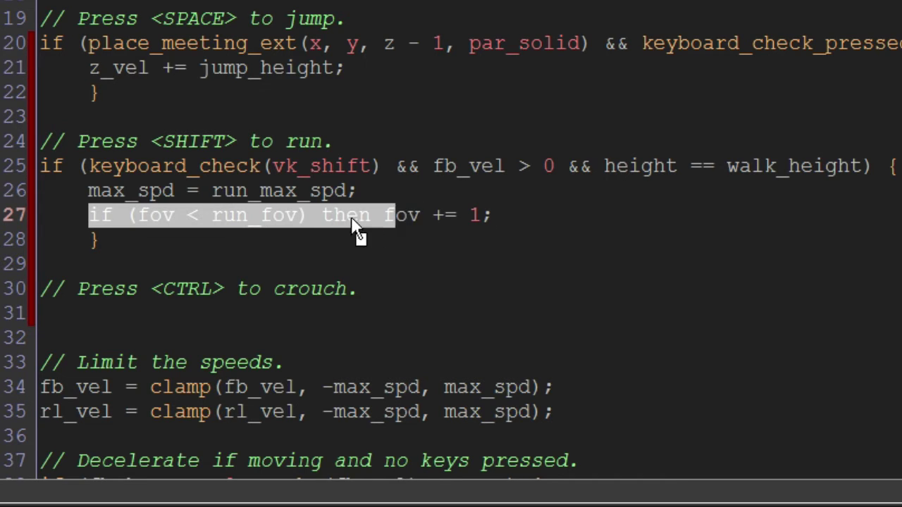
left_click(352, 219)
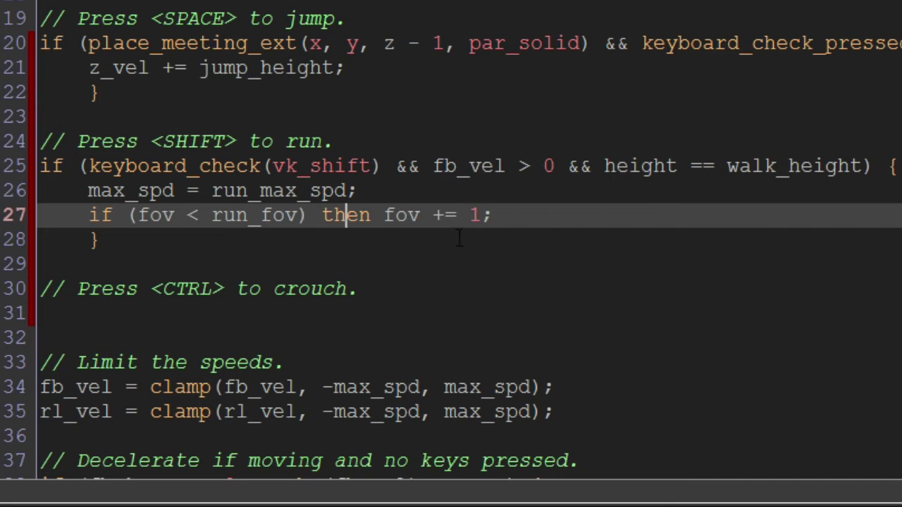
left_click(540, 216)
Add an else branch after the run block that restores max_spd to walk_max_spd
key("Down")
type("else {")
key("Return")
key("Return")
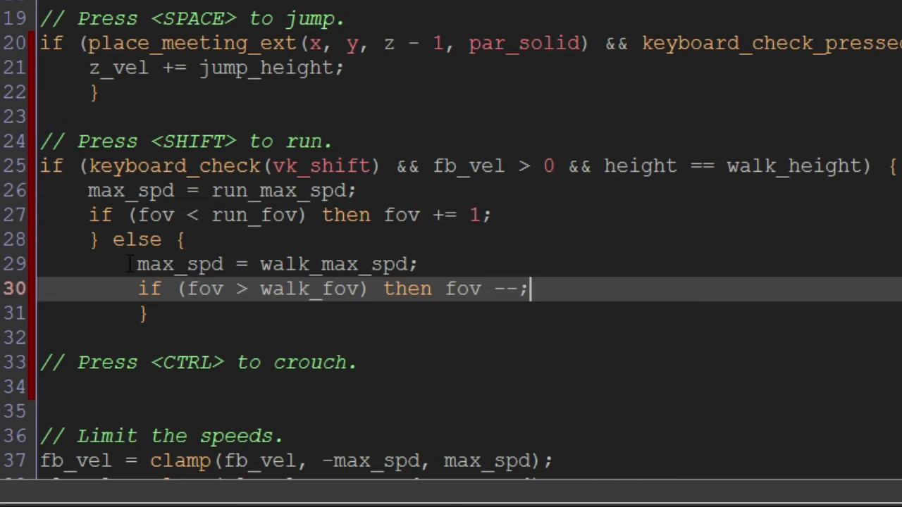
left_click_drag(137, 264, 530, 258)
left_click(459, 263)
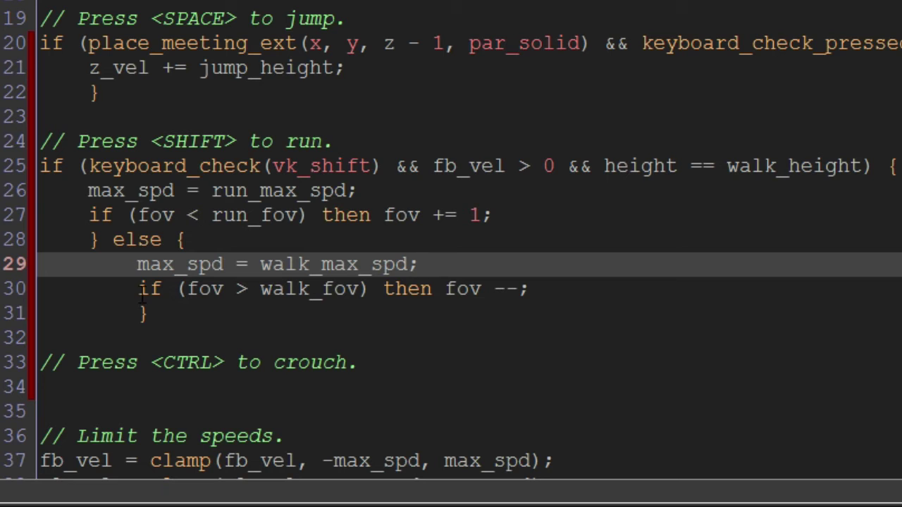
Make the else branch lower fov toward walk_fov with 'fov -= 1'
left_click_drag(86, 217, 536, 233)
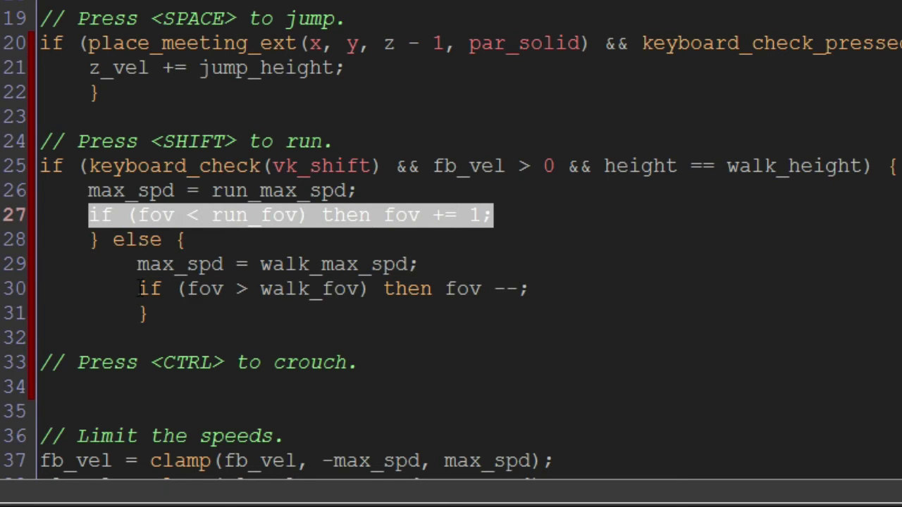
left_click_drag(139, 289, 364, 285)
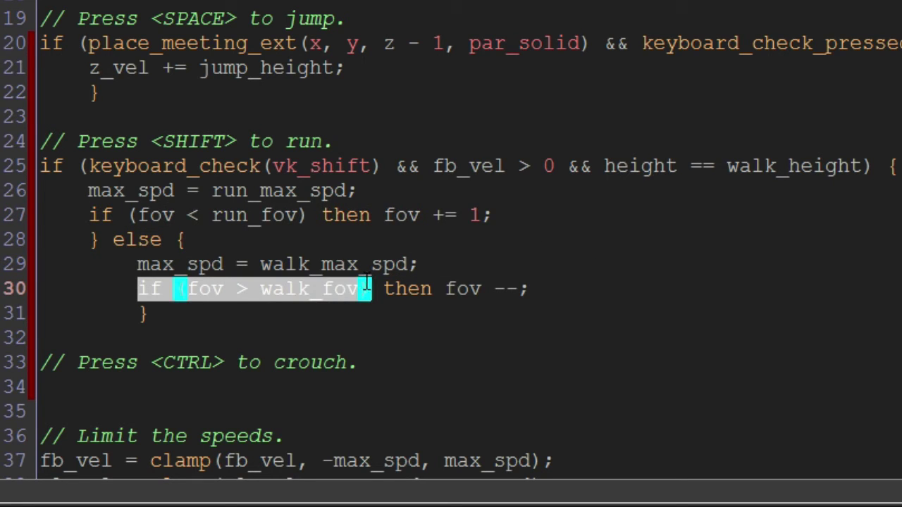
mouse_move(518, 289)
left_mouse_down()
mouse_move(479, 289)
mouse_move(492, 291)
left_mouse_up()
type("-= ")
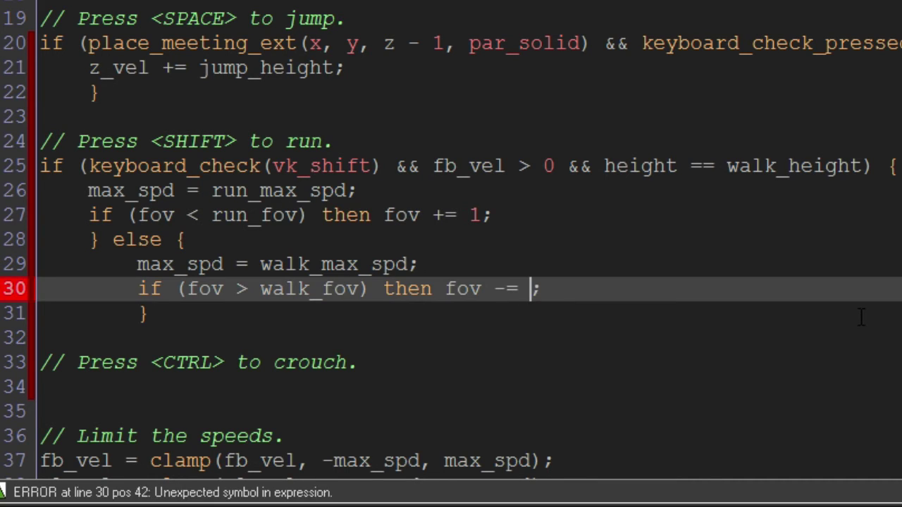
type("0.")
key("BackSpace")
key("BackSpace")
type("1")
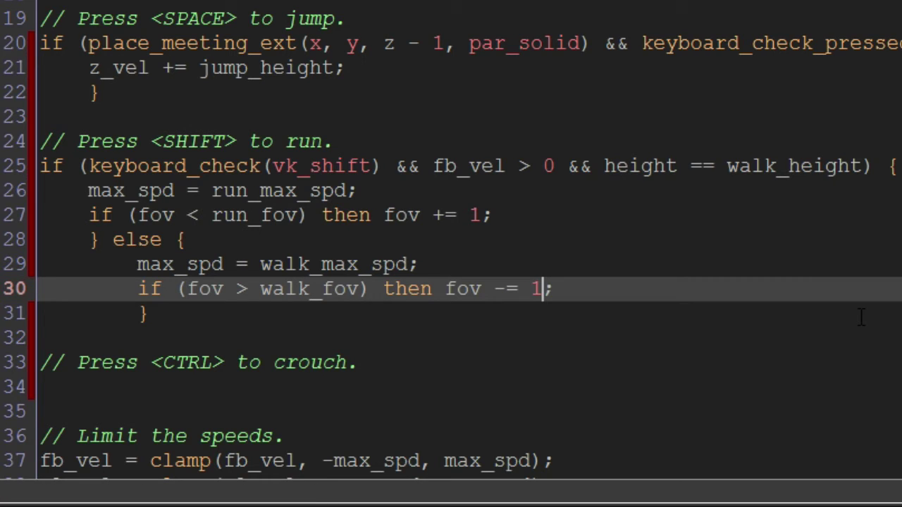
left_click_drag(138, 288, 657, 293)
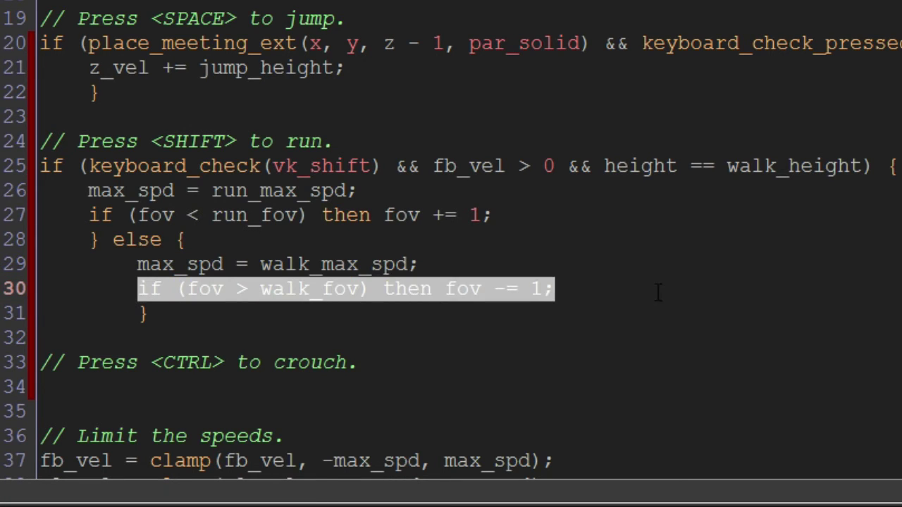
mouse_move(508, 215)
left_mouse_down()
mouse_move(40, 190)
mouse_move(42, 215)
left_mouse_up()
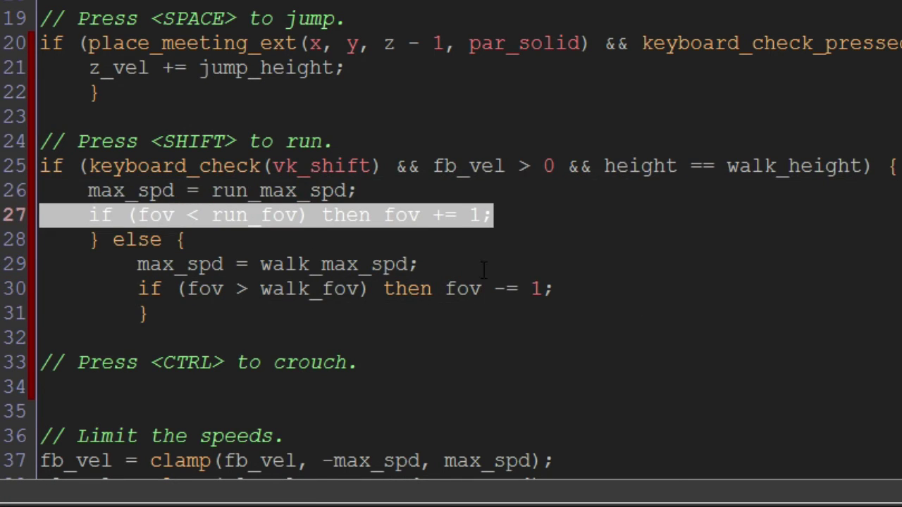
Under the CTRL comment, add a keyboard_check(vk_control) block setting crouch_max_spd and lowering height toward crouch_height
left_click(658, 291)
key("Down")
key("Down")
key("Down")
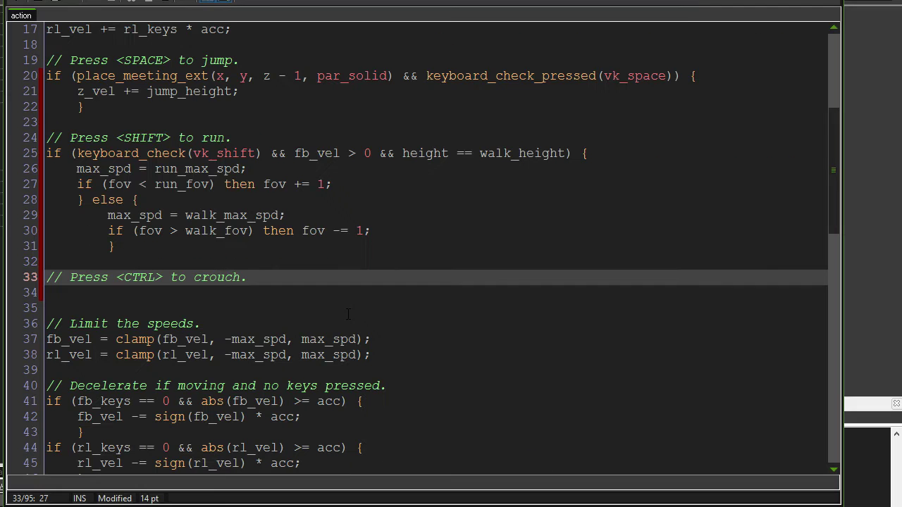
key("Down")
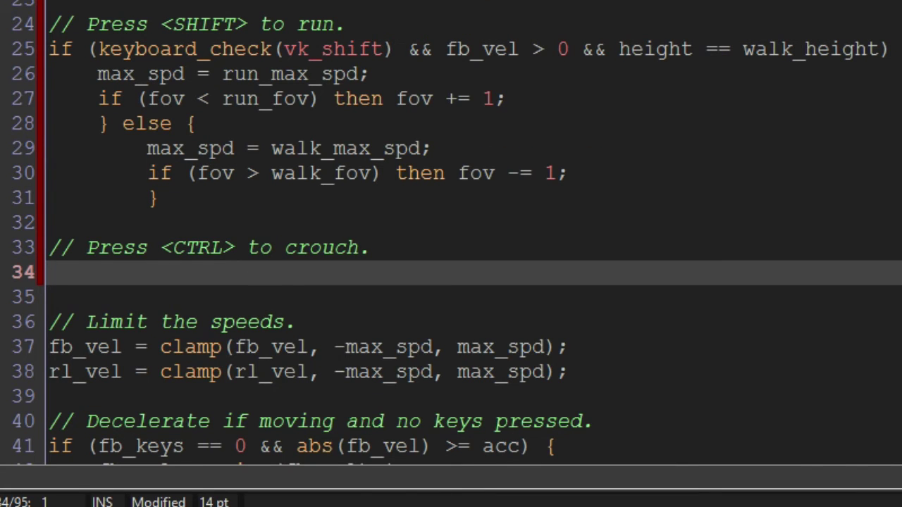
type("if (keyboard_check(vk_control)) {")
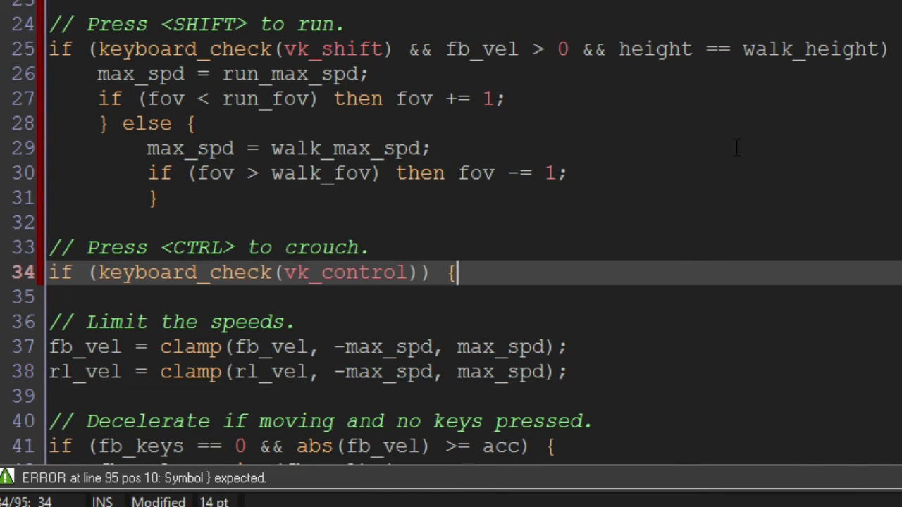
key("Return")
key("Return")
type("}")
key("Up")
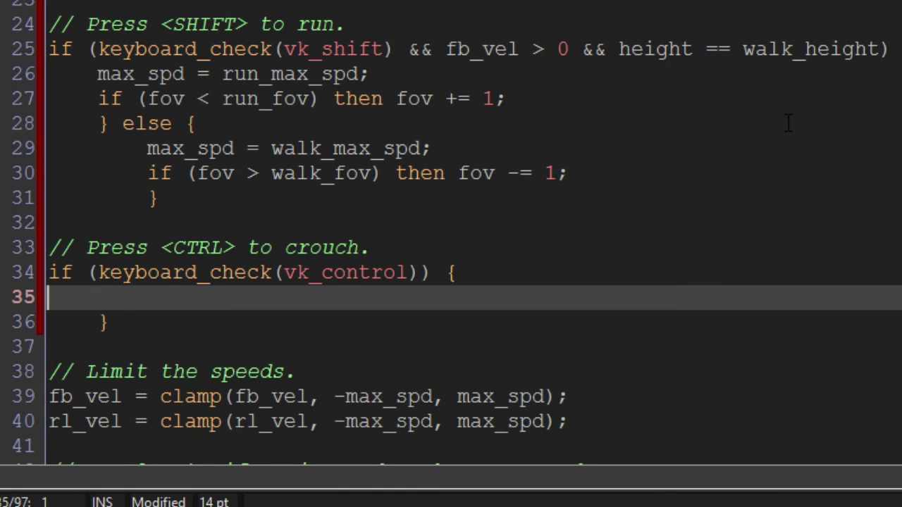
key("Tab")
type("max_spd = crouch_max_spd;")
key("Return")
type("if (height > crouch_height) then height --;")
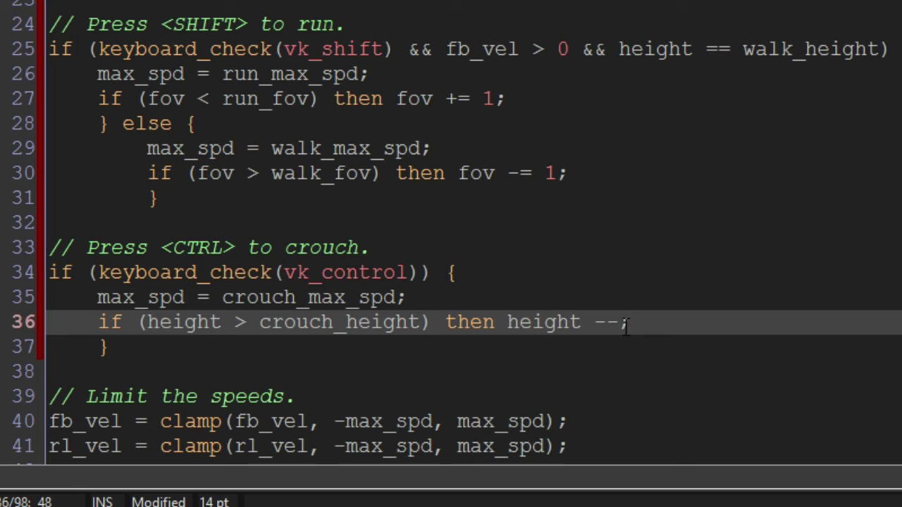
Change the crouch height decrement to 'height -= 1', matching the fov lines
left_click_drag(622, 323, 596, 324)
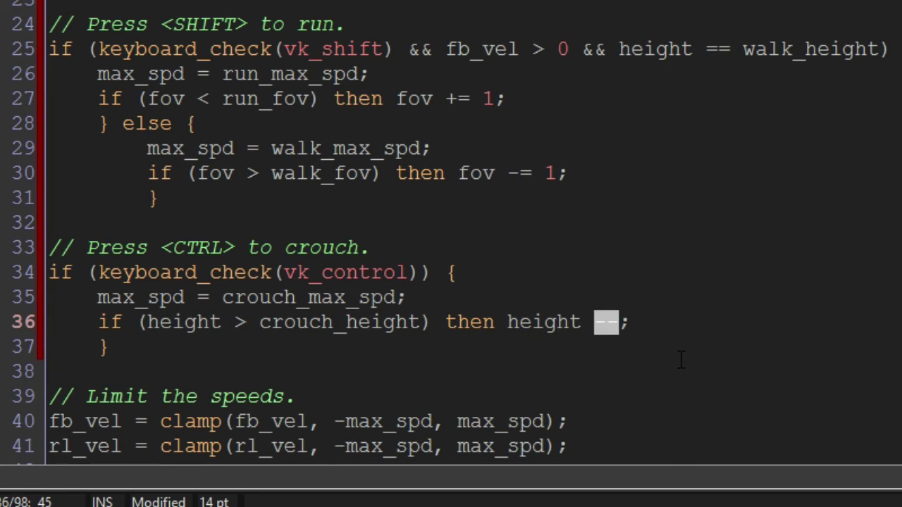
type("-= 1")
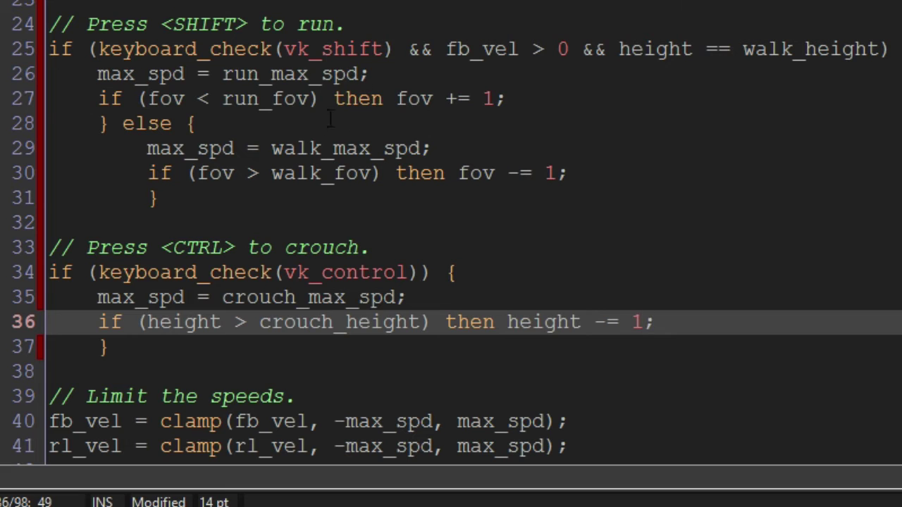
left_click_drag(505, 99, 85, 92)
left_click_drag(569, 173, 148, 173)
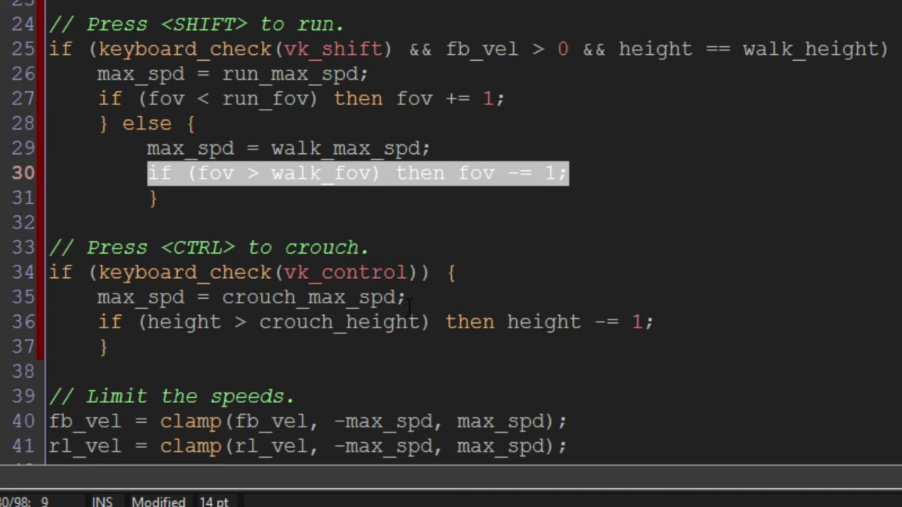
left_click(689, 323)
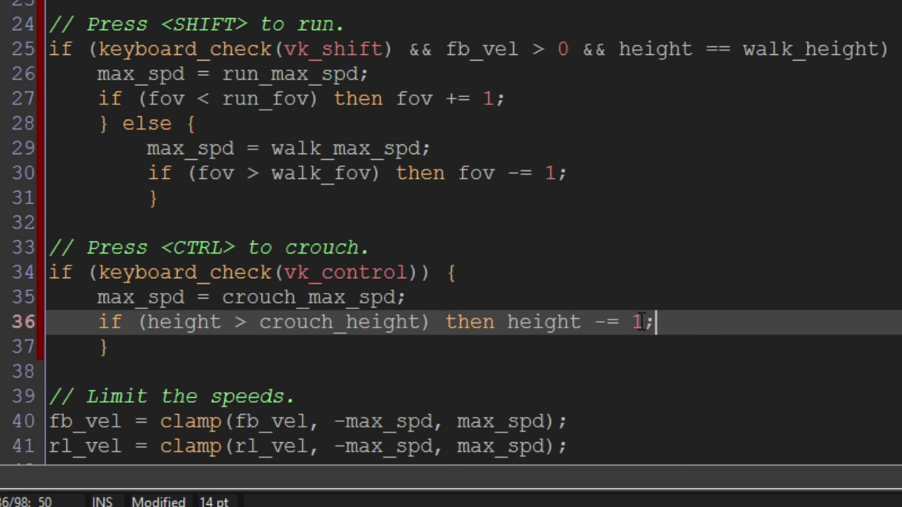
left_click(644, 322)
key("shift+Left")
left_click(664, 322)
Add an else branch after the crouch block with a pasted place_meeting_ext overhead collision check
left_click(382, 356)
type("els")
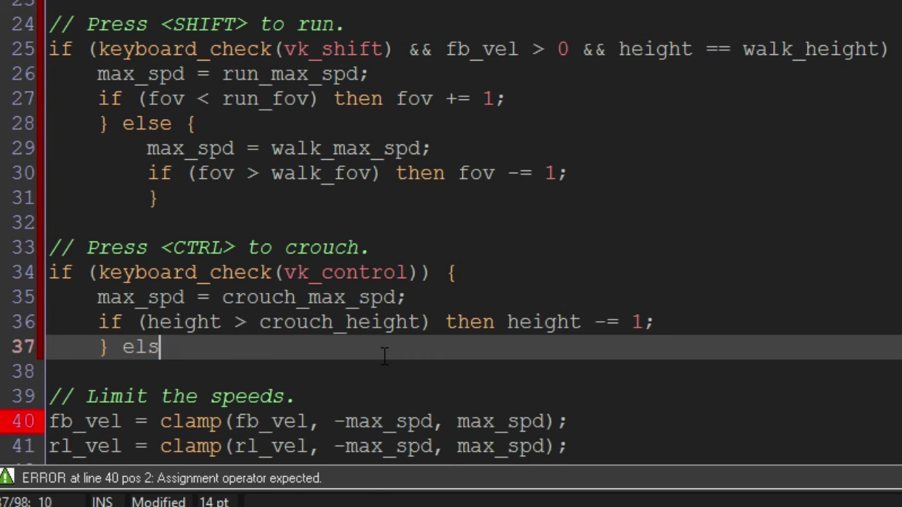
type("e {")
key("Return")
key("Return")
key("Tab")
type("}")
key("Up")
key("Tab")
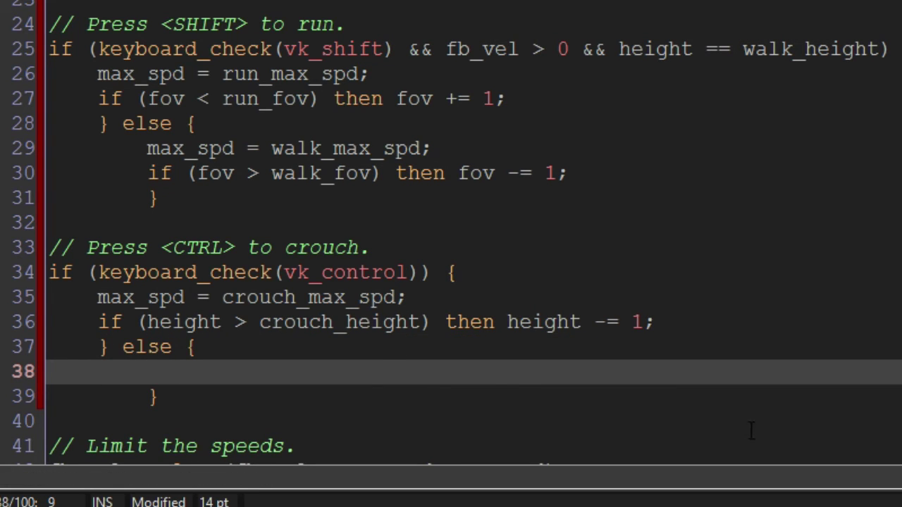
key("ctrl+v")
key("Tab")
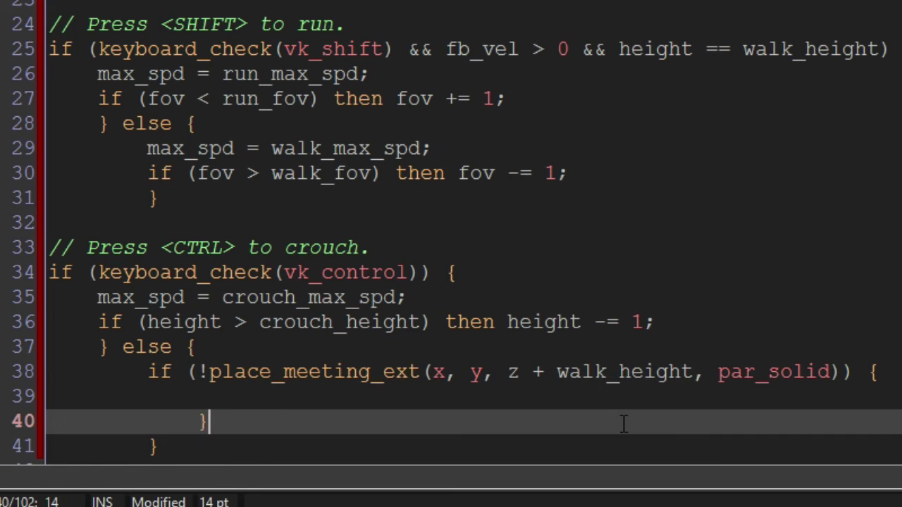
key("BackSpace")
key("BackSpace")
key("BackSpace")
key("Tab")
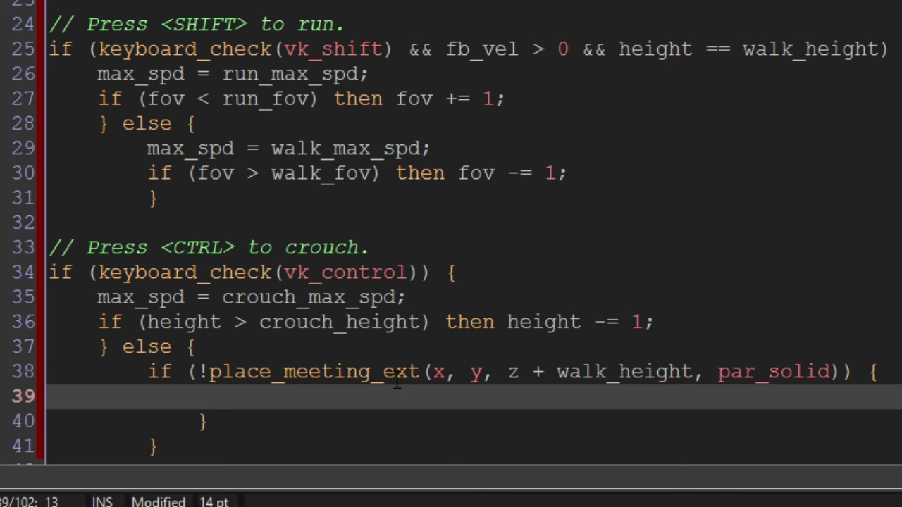
Inside the headroom check, restore walk_max_spd and raise height with 'height += 1'
left_click_drag(508, 373, 693, 374)
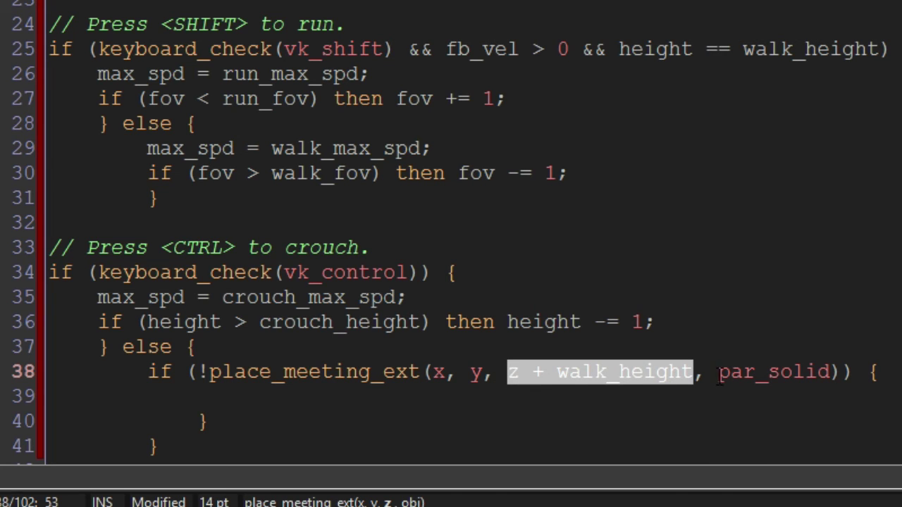
left_click(267, 399)
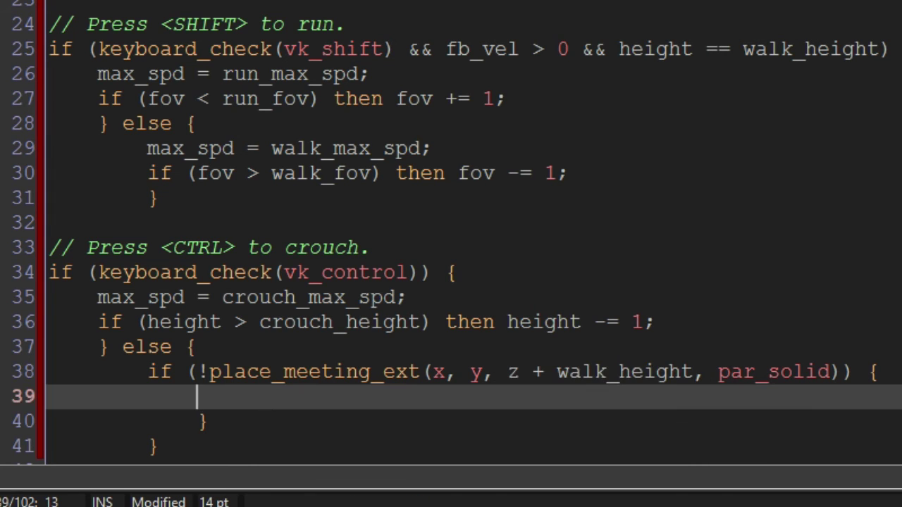
key("ctrl+v")
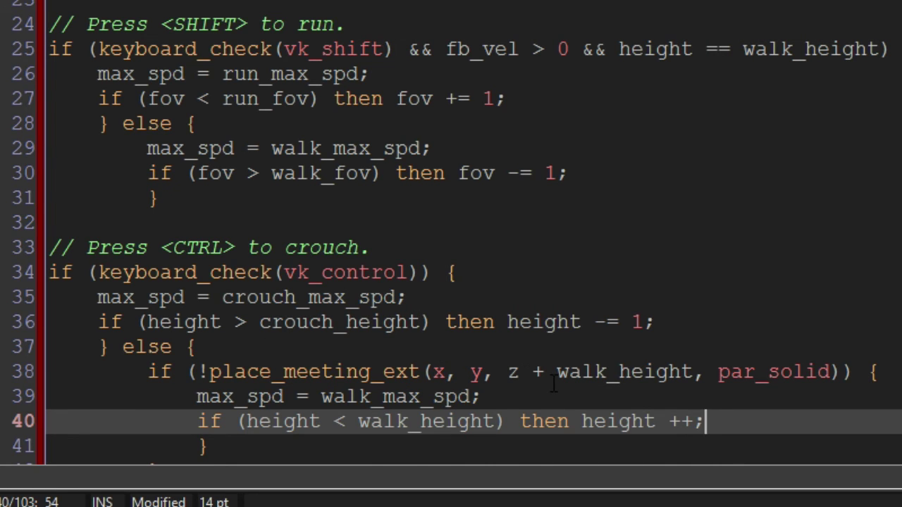
scroll(554, 377, "down", 2)
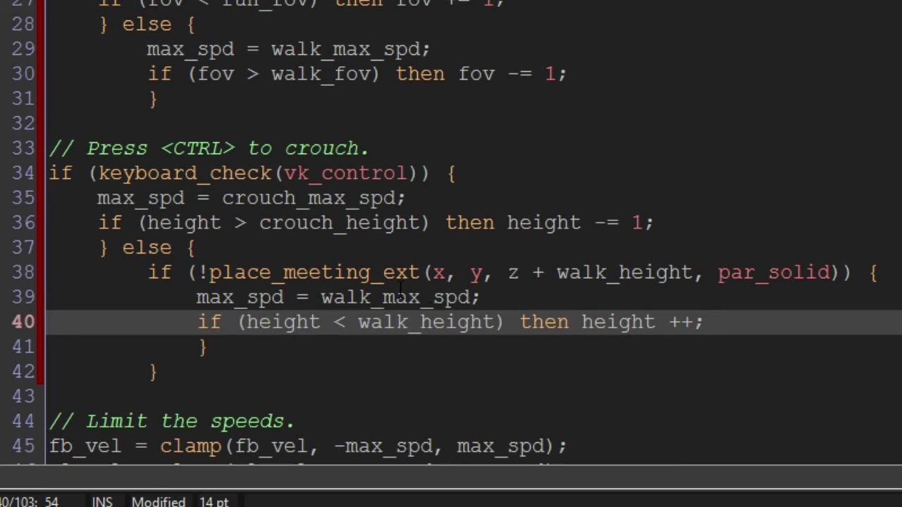
left_click(695, 323)
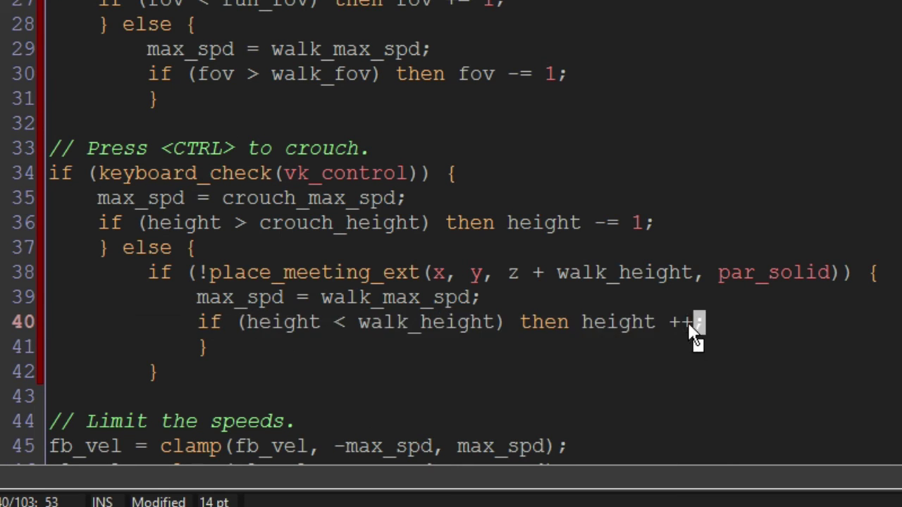
key("Right")
key("BackSpace")
key("BackSpace")
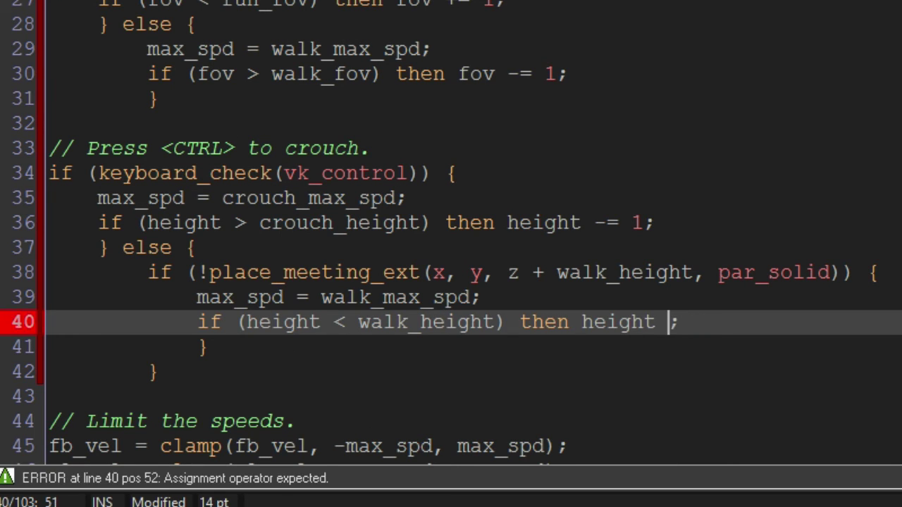
type("+= 1")
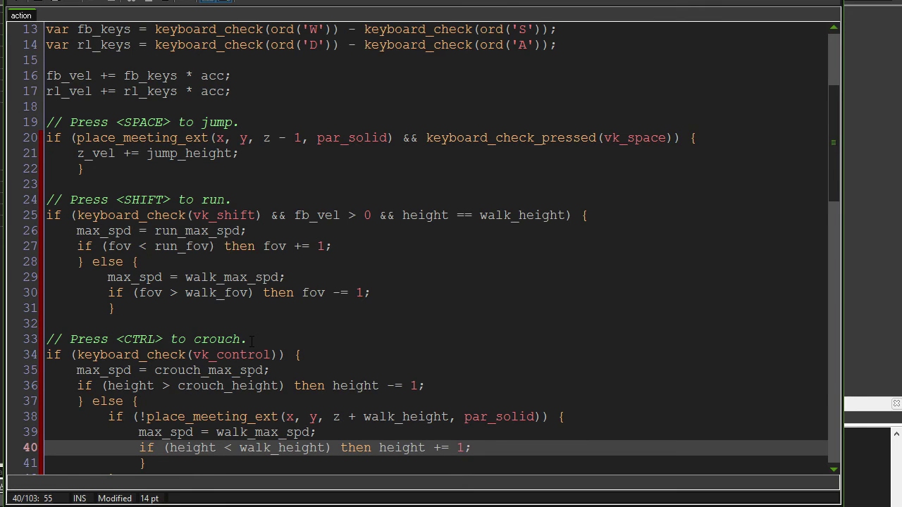
scroll(252, 340, "down", 1)
scroll(251, 341, "down", 2)
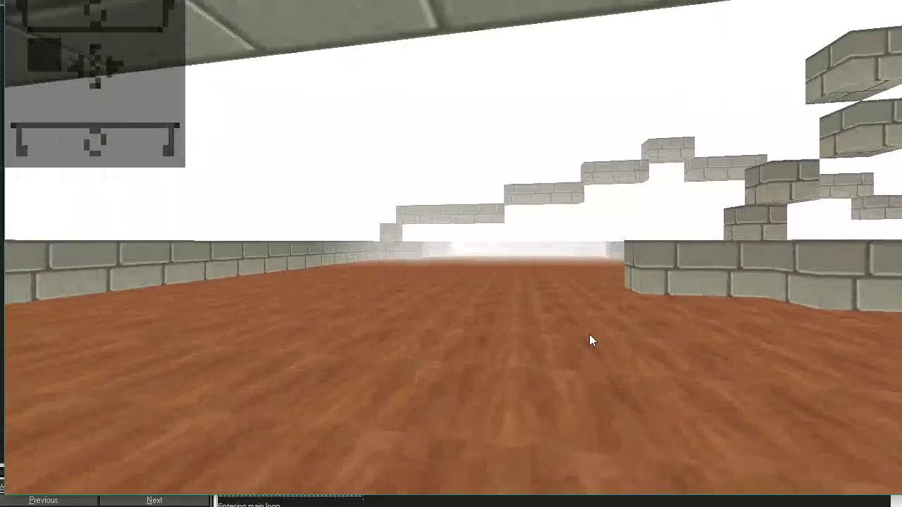
Walk through the level past the brick walls and arch, then back away from a wall
key("Up")
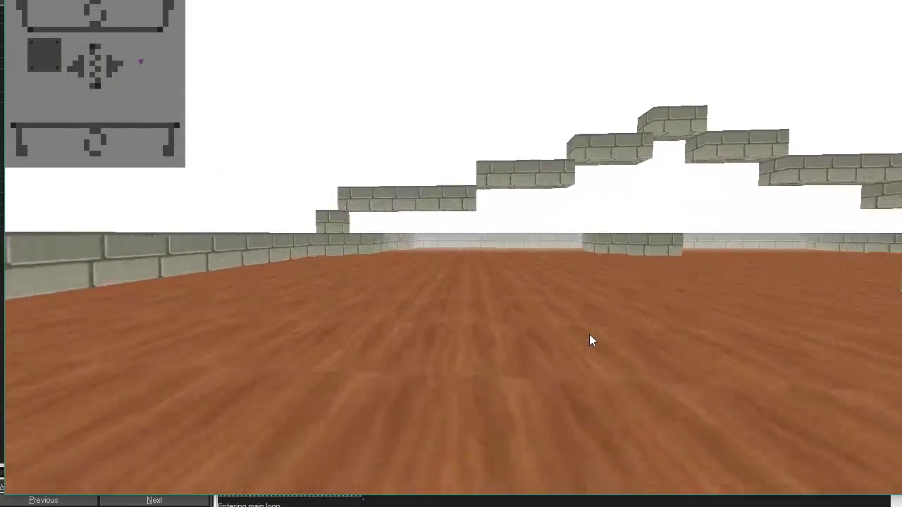
key("Up")
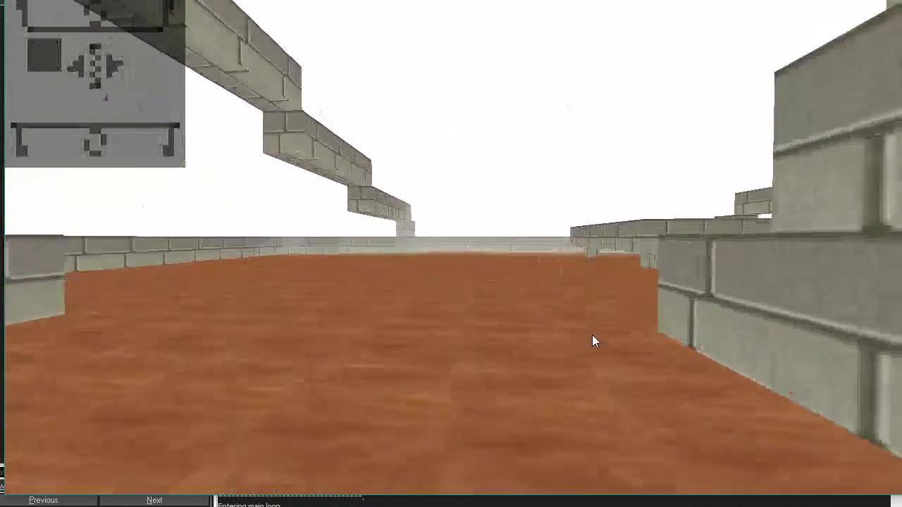
key("Up")
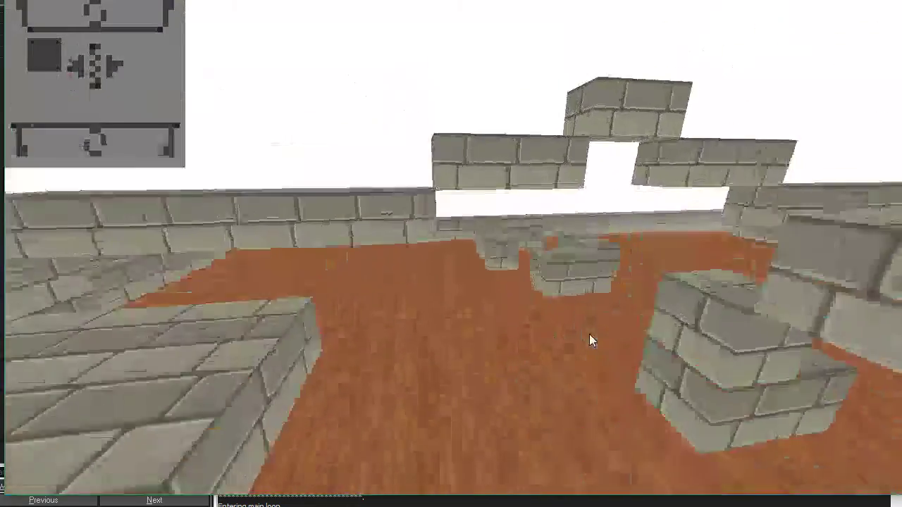
key("Up")
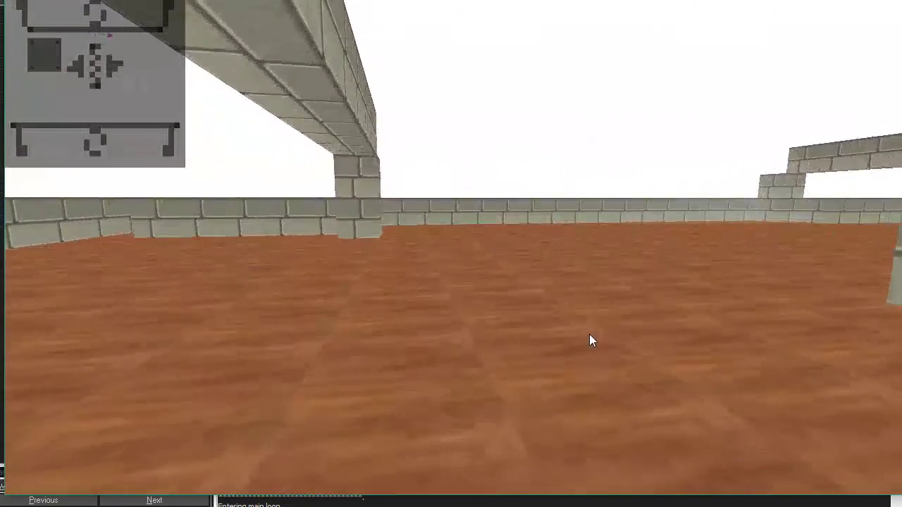
key("Up")
key("Up")
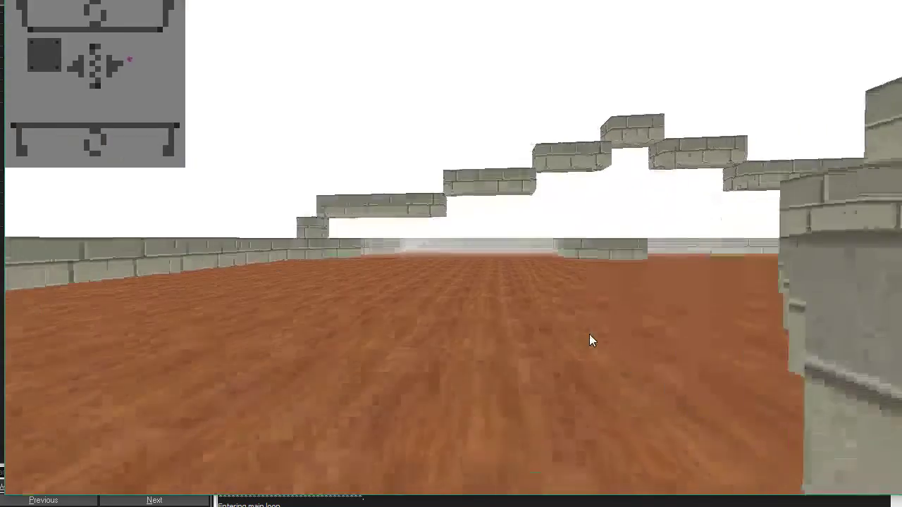
key("Up")
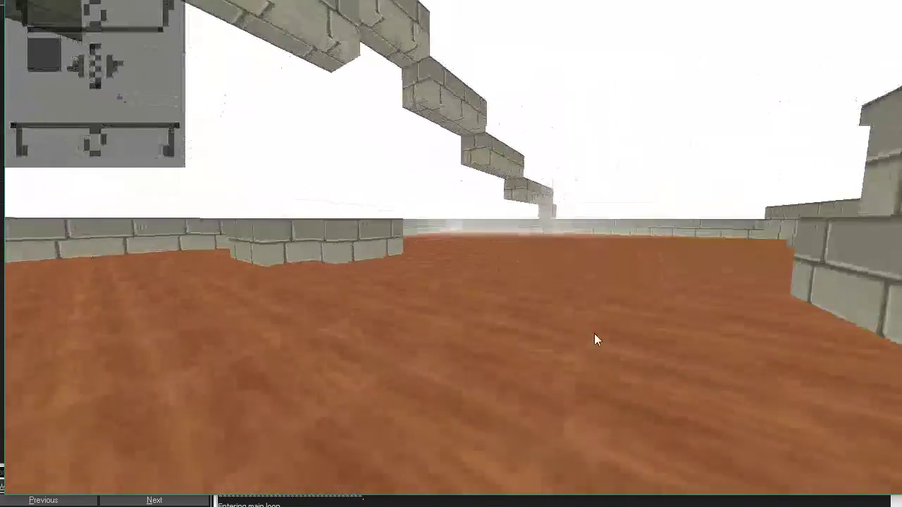
key("Up")
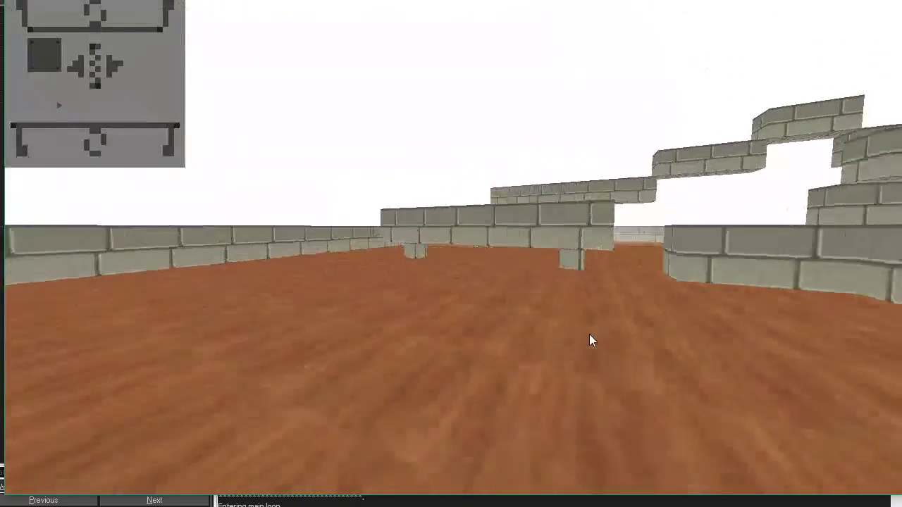
key("Up")
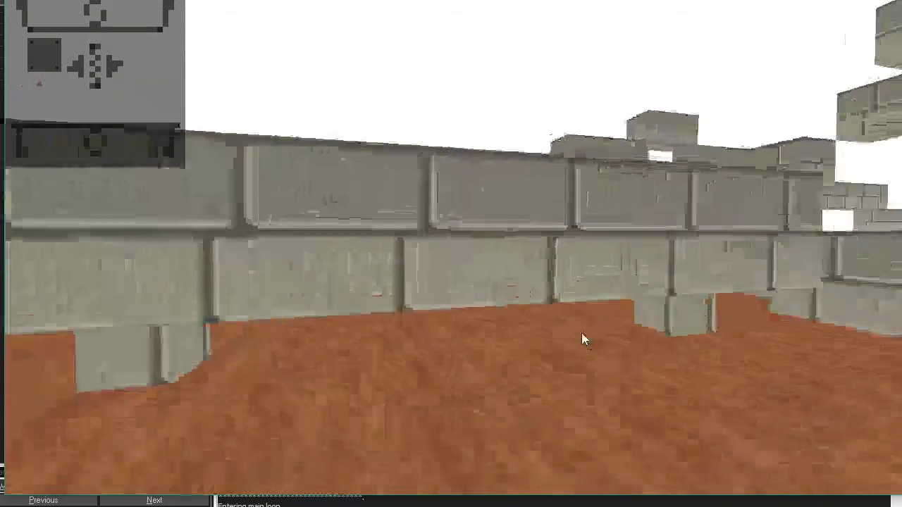
key("Down")
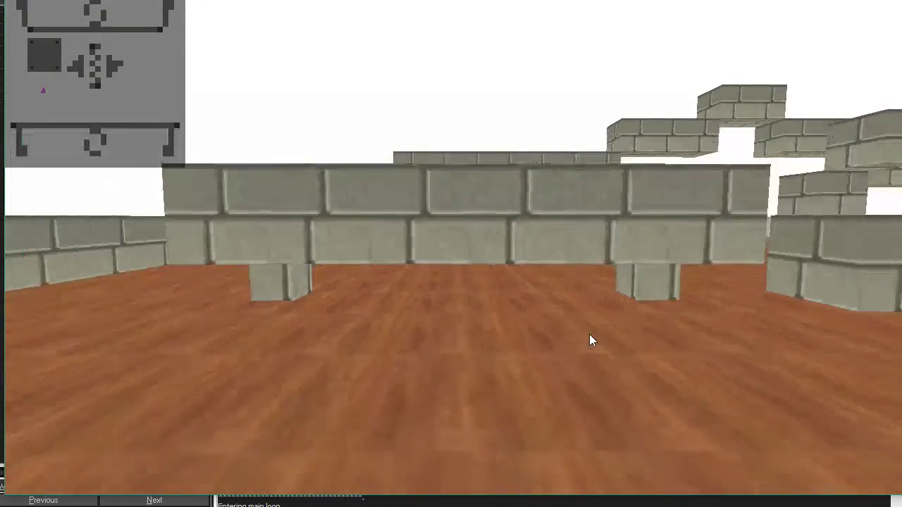
Line up with the low brick slab and crouch underneath it between the pillars
key("Up")
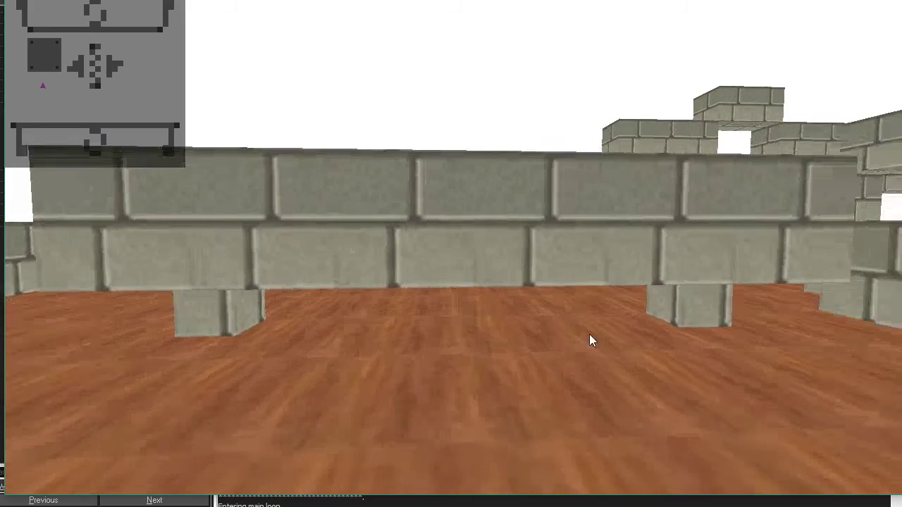
key("Down")
key("Up")
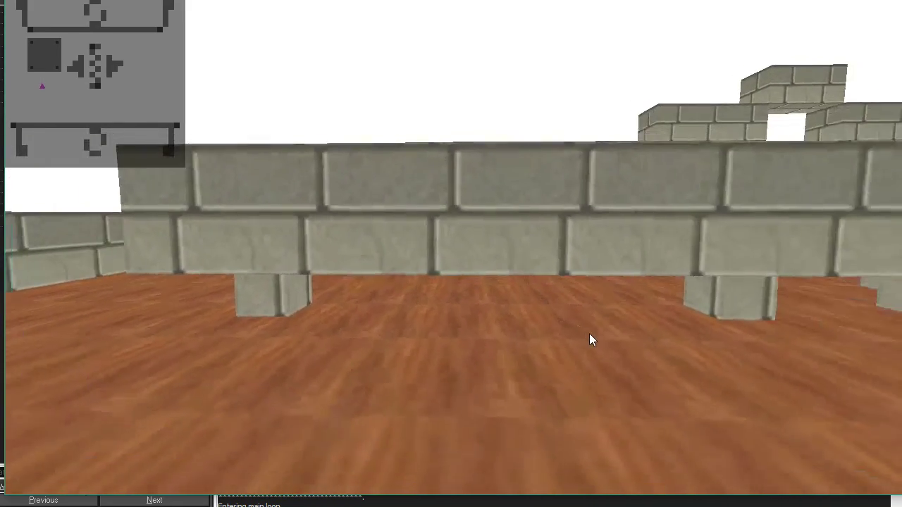
key("Up")
key("Down")
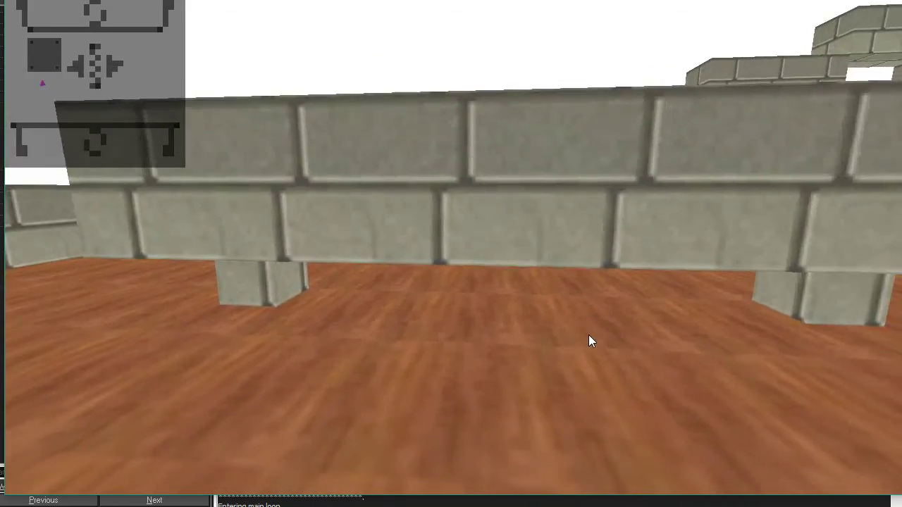
key("Down")
key("Up")
key("Right")
key("Down")
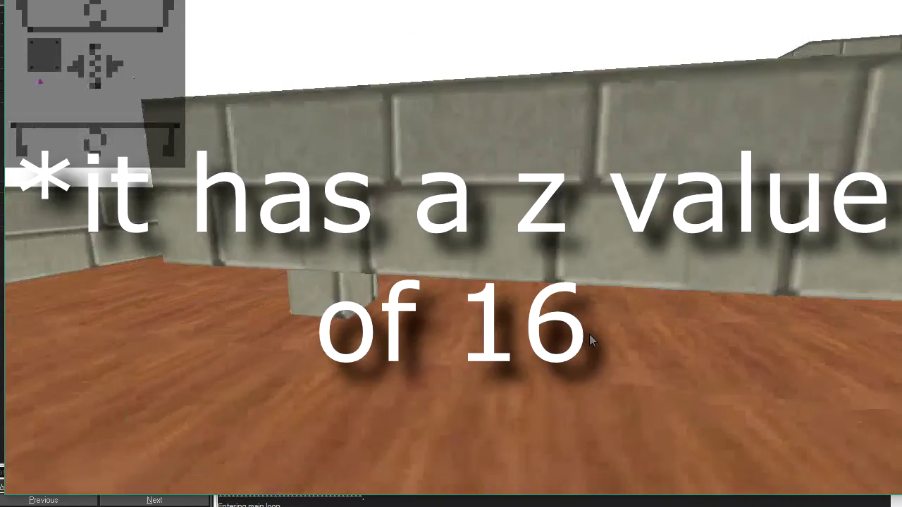
key("Right")
key("Up")
key("Down")
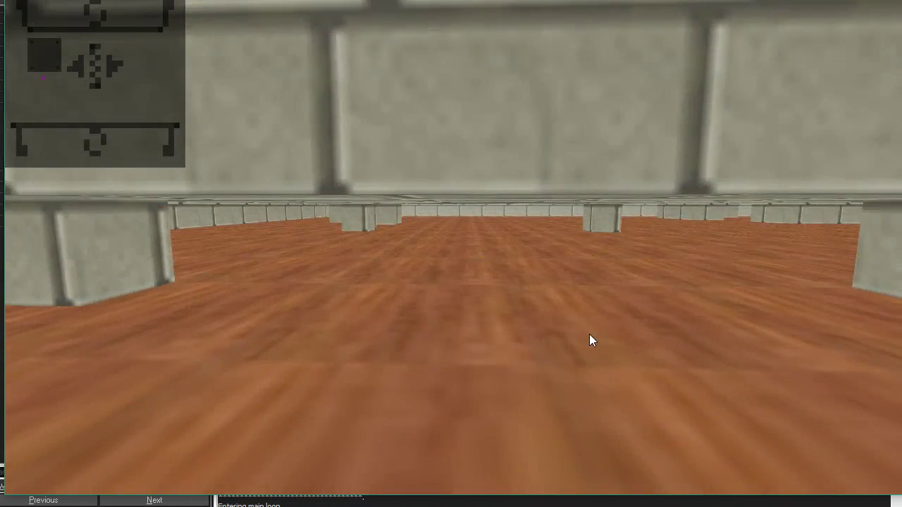
key("Up")
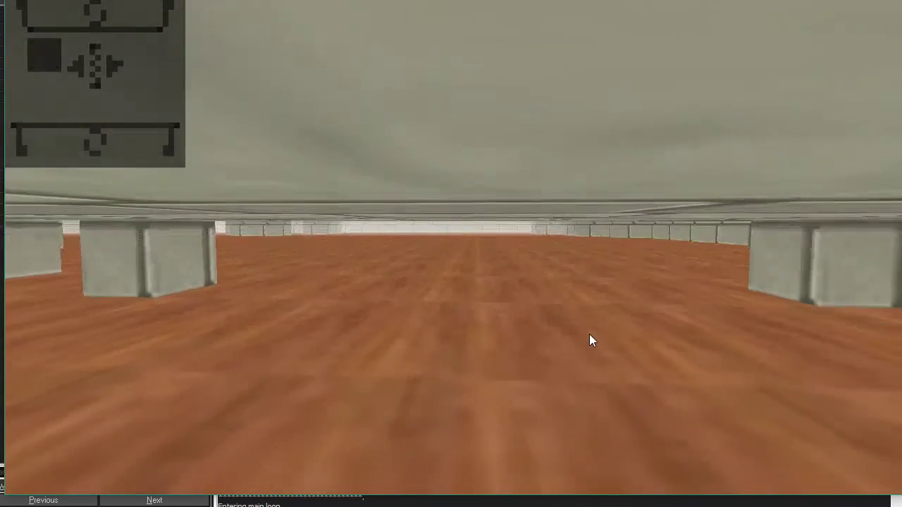
Creep out from under the slab and climb onto the raised brick platform
key("Up")
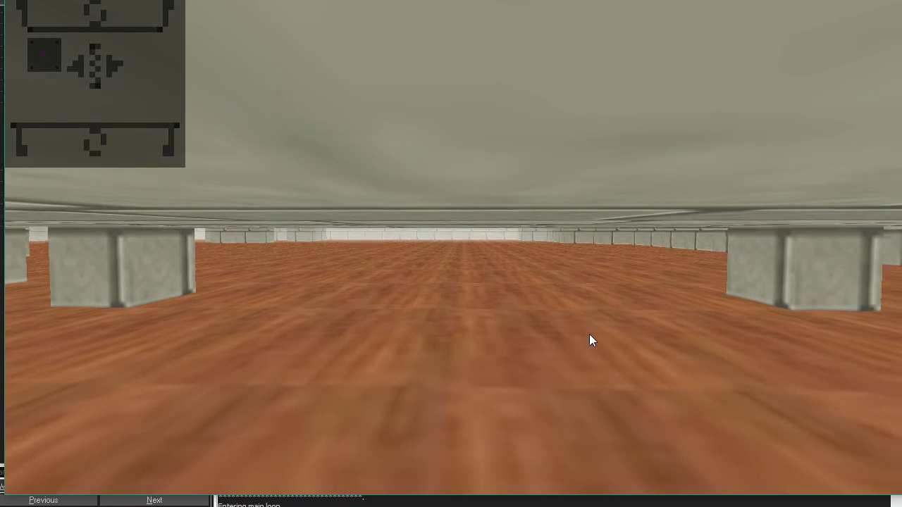
key("Right")
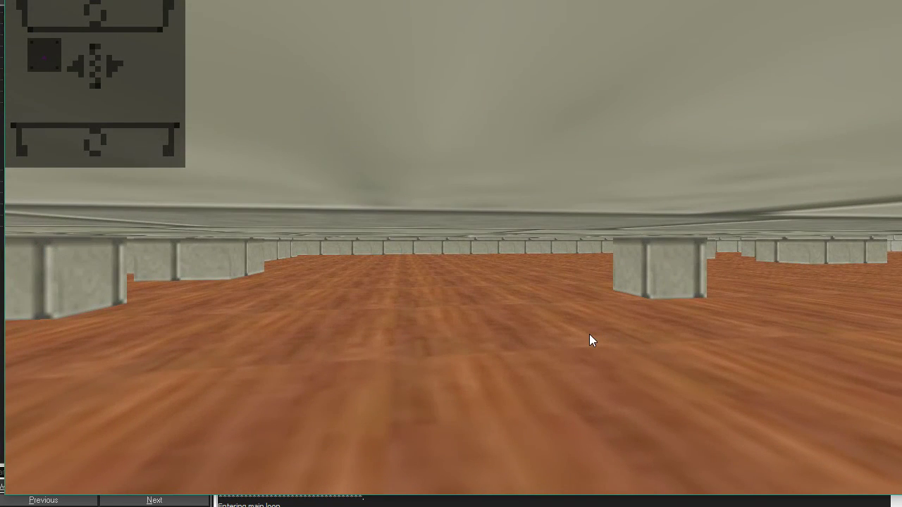
key("Up")
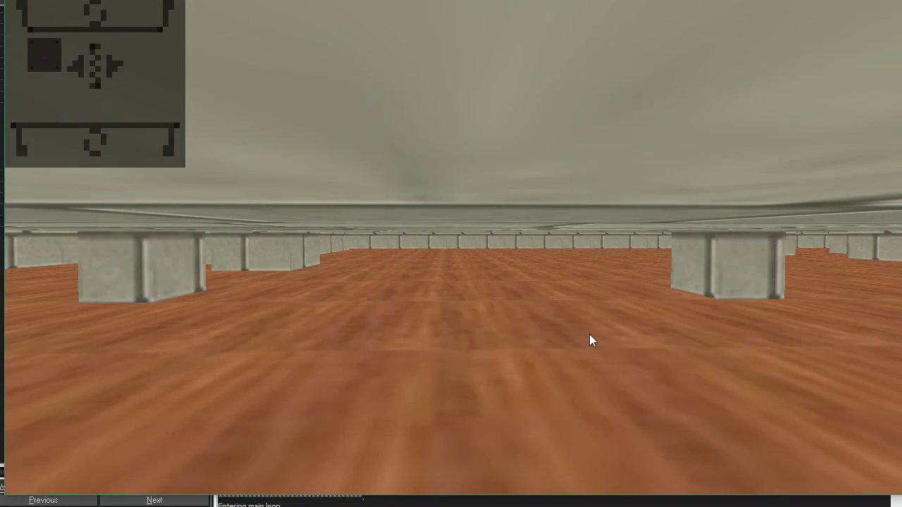
key("Up")
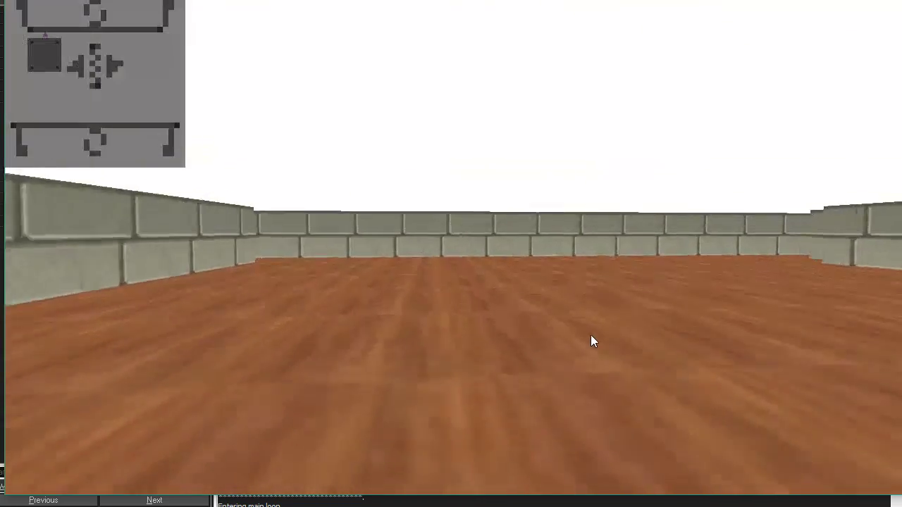
key("Left")
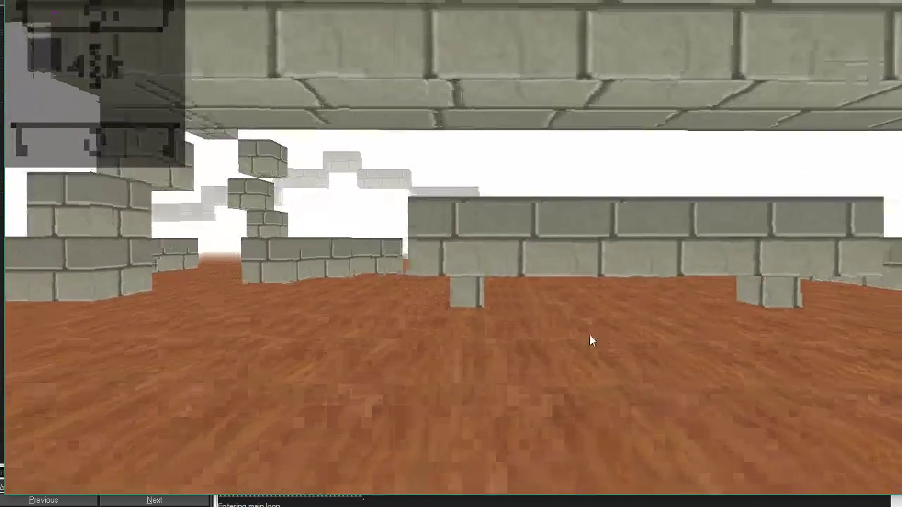
key("Left")
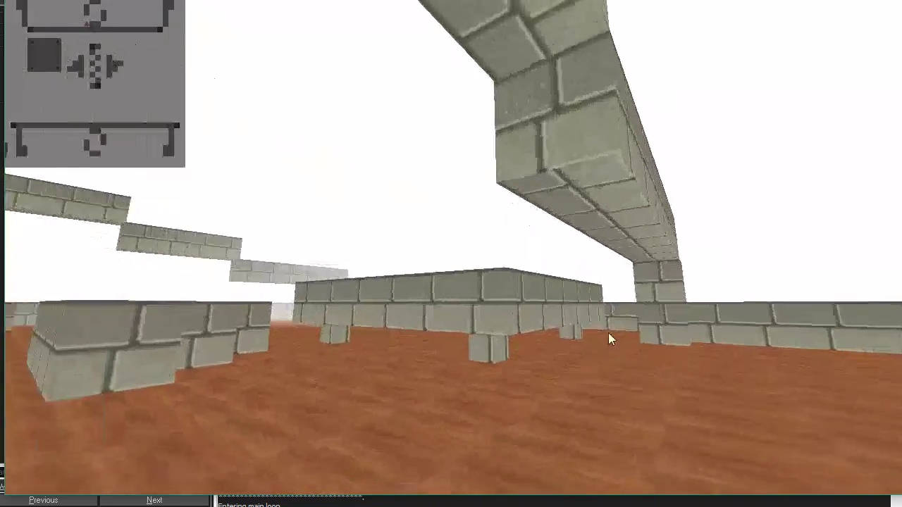
key("Up")
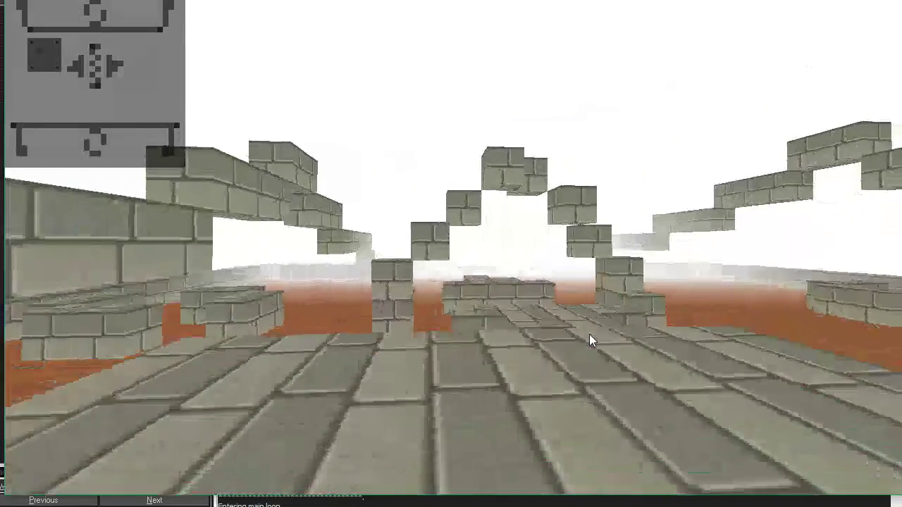